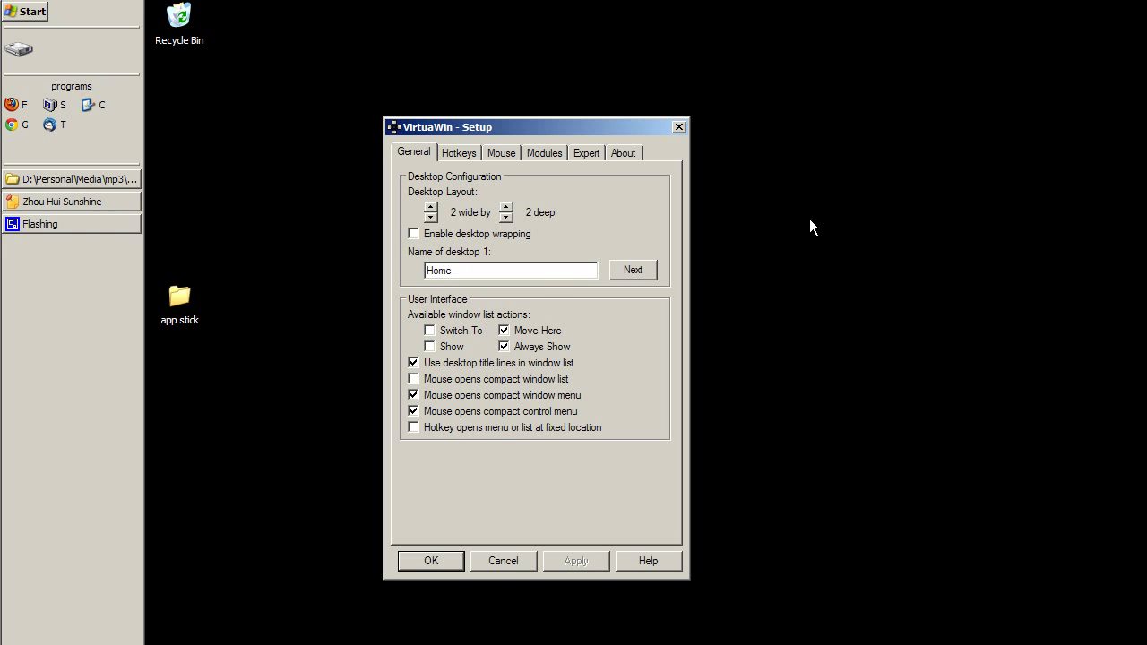
Switch to the Comm desktop and close the VirtuaWin setup dialog, accepting its settings
key("ctrl+alt+Down")
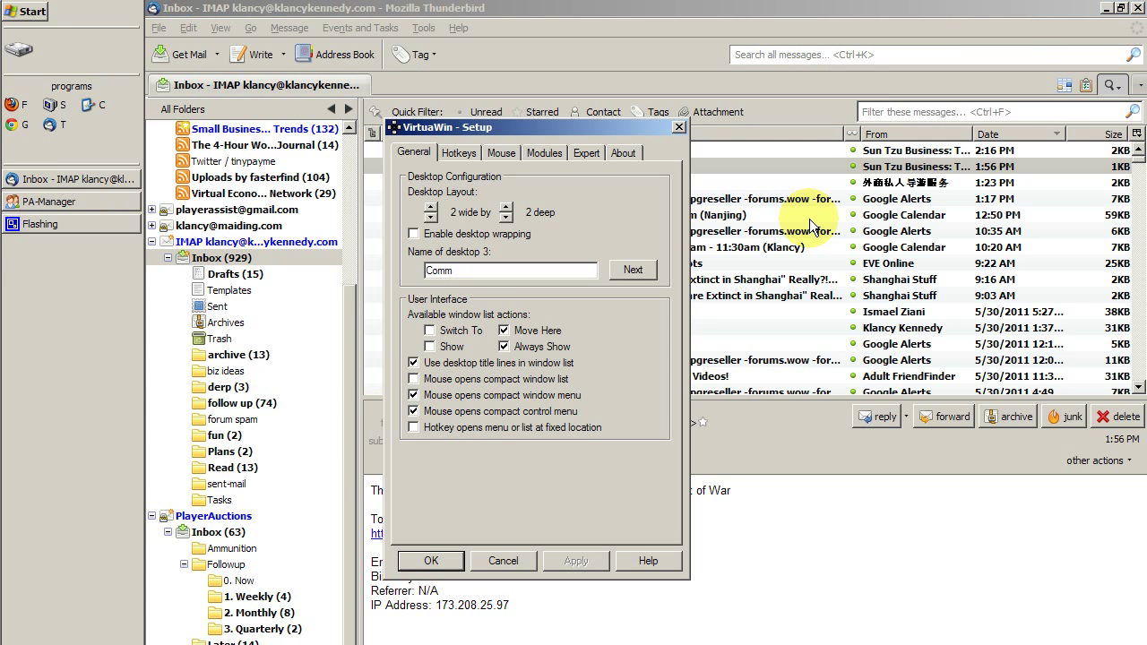
left_click(430, 561)
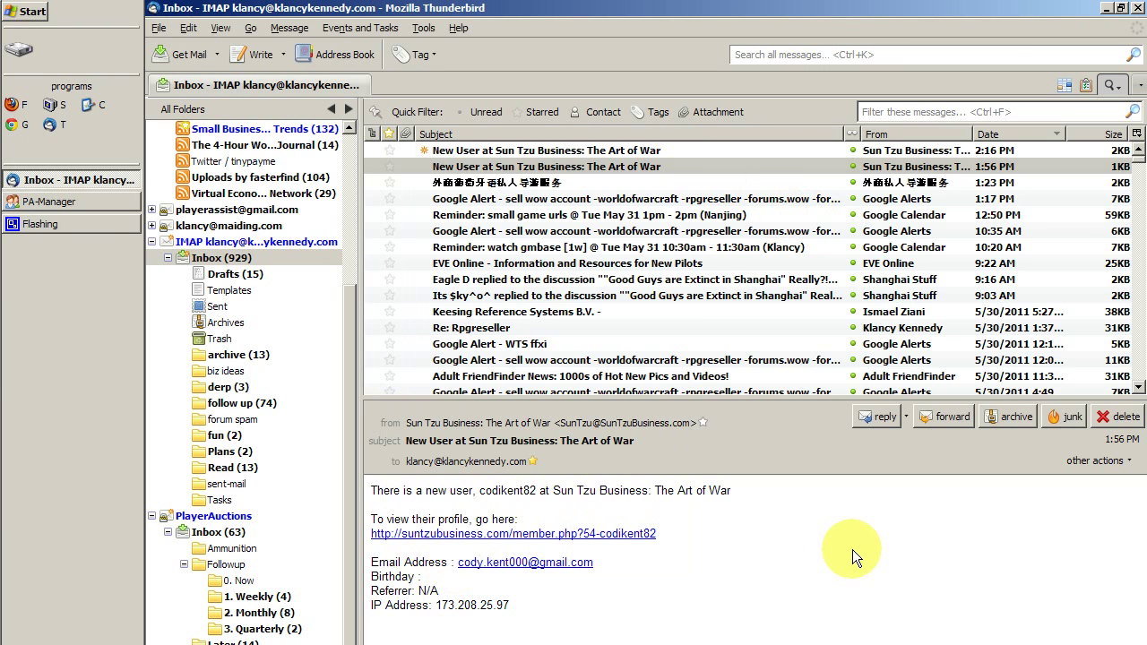
Switch to the desktop holding the Google Apps Marketplace page and move that browser window higher on the screen
key("ctrl+alt+Up")
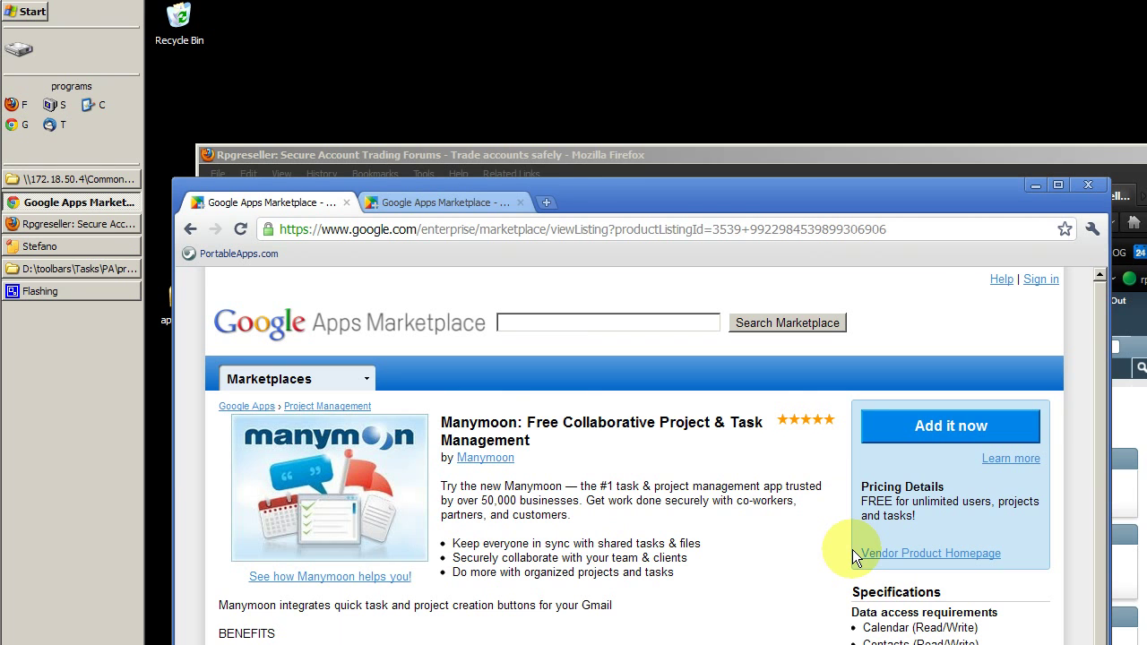
left_click_drag(708, 186, 702, 89)
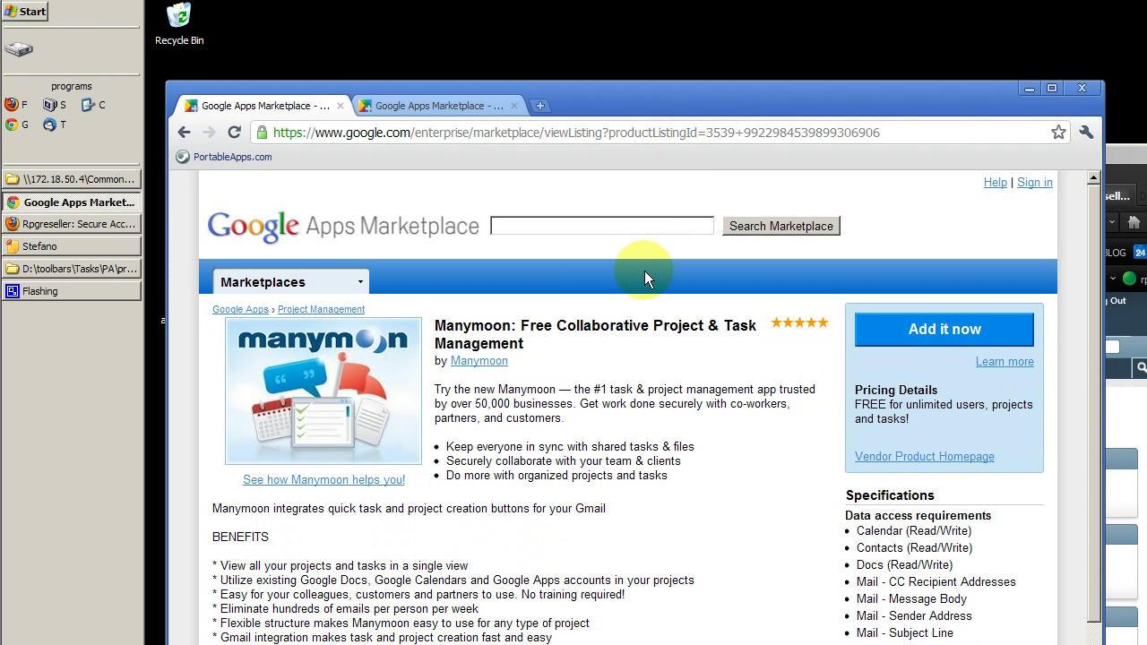
Switch through the EverQuest desktop to the Home desktop and bring up the Shakira - Disco folder window
key("ctrl+alt+Up")
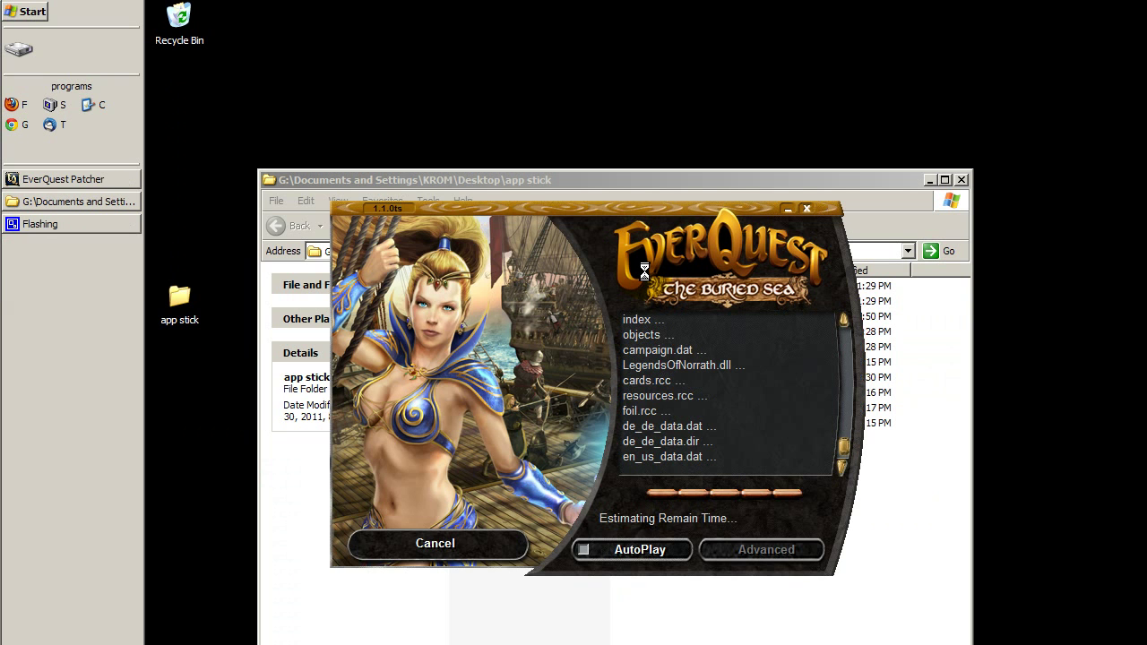
key("ctrl+alt+Up")
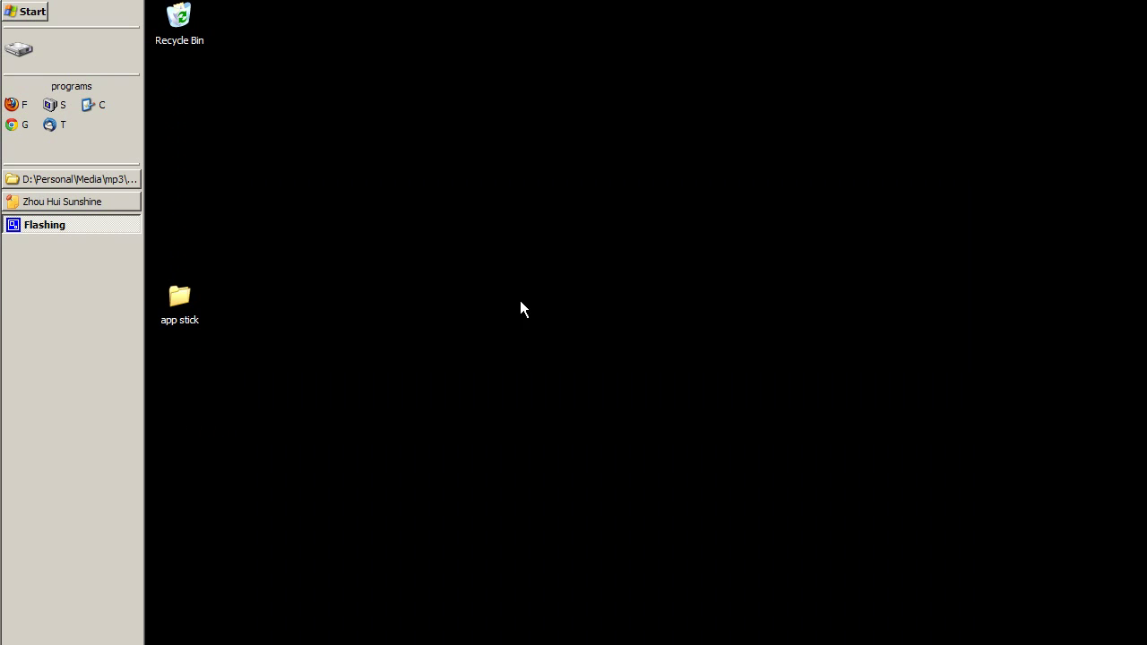
left_click(94, 179)
left_click(653, 499)
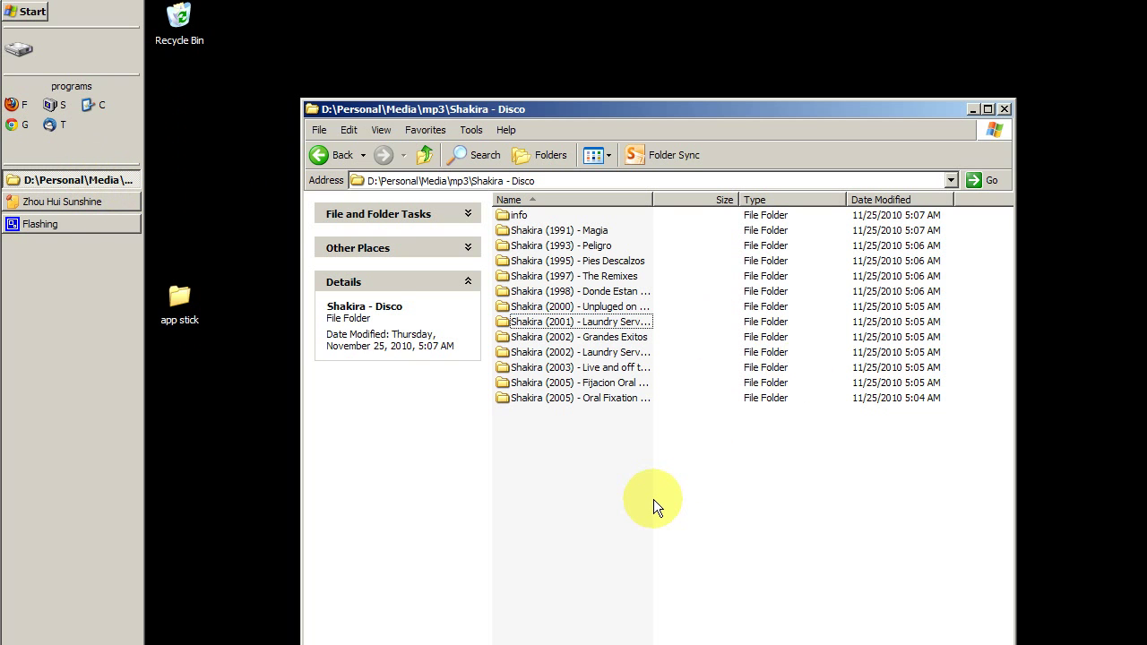
Cycle through the virtual desktops to view the mail, game and browser windows kept on each one
key("ctrl+alt+Down")
key("ctrl+alt+Down")
key("ctrl+alt+Down")
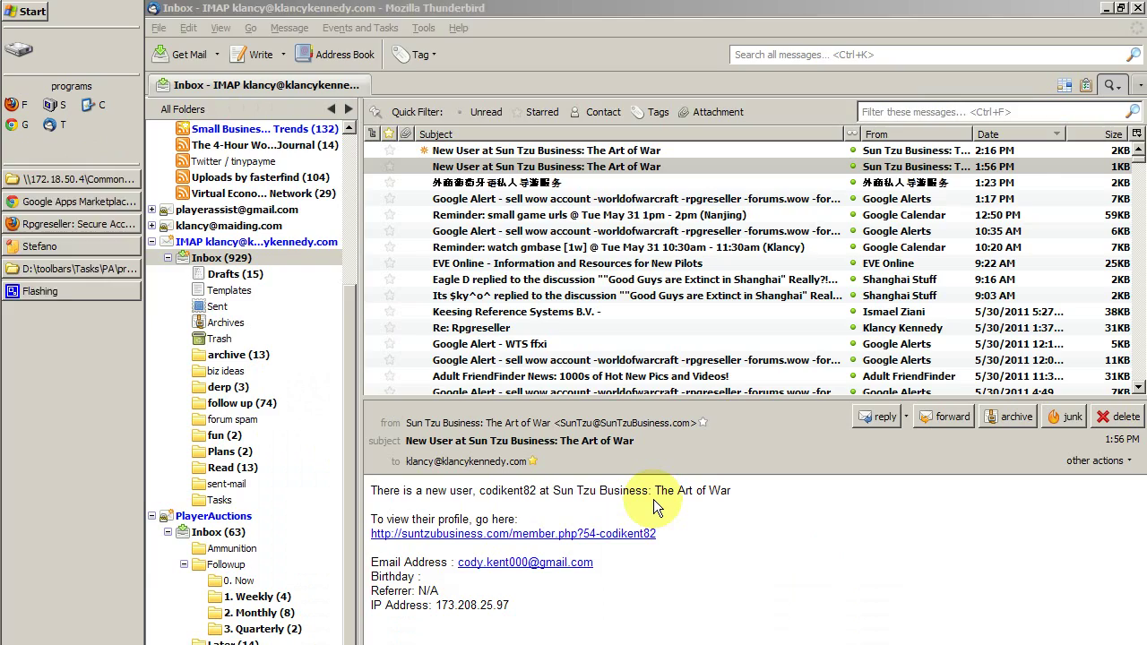
key("ctrl+alt+Up")
key("ctrl+alt+Down")
key("ctrl+alt+Down")
key("ctrl+alt+Down")
key("ctrl+alt+Down")
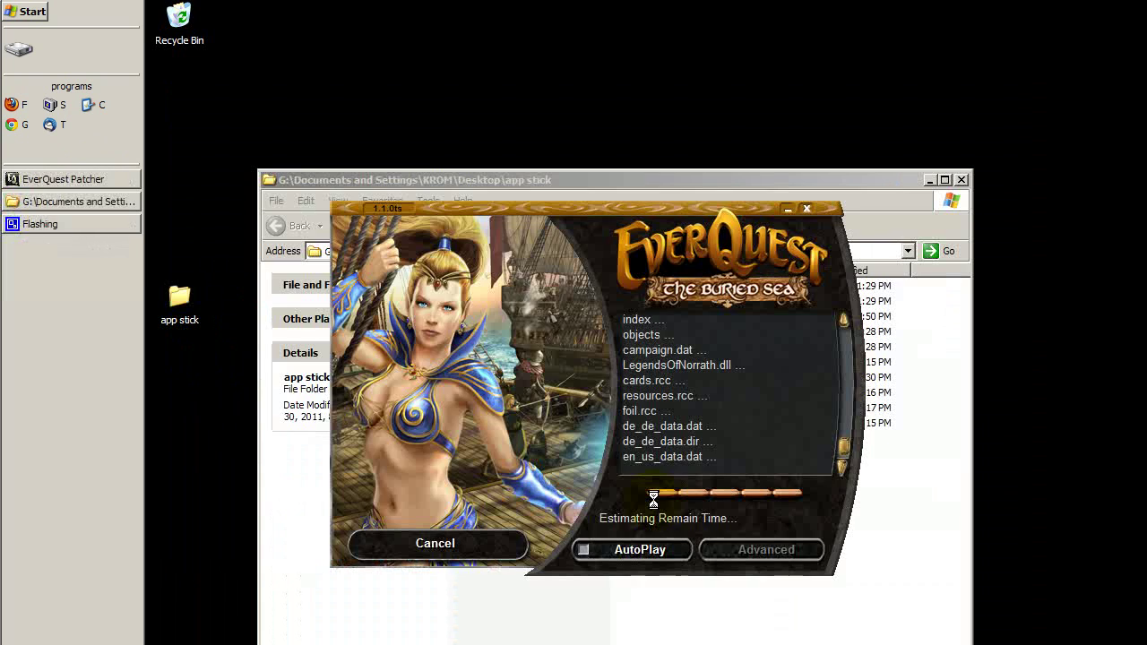
key("ctrl+alt+Up")
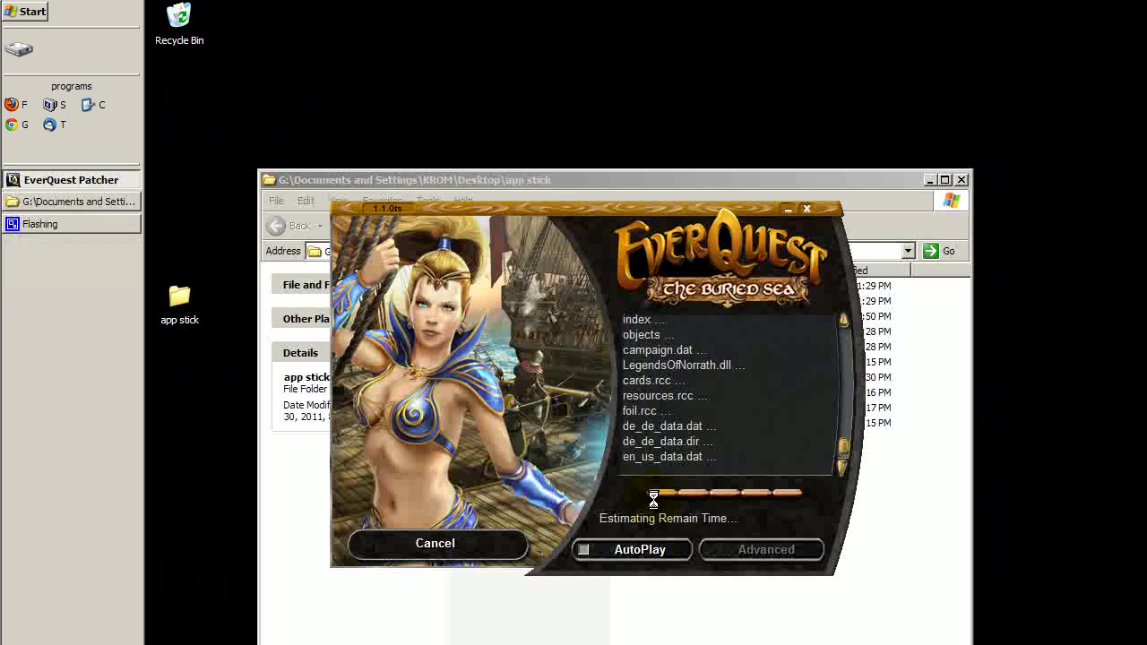
key("ctrl+alt+Up")
key("ctrl+alt+Up")
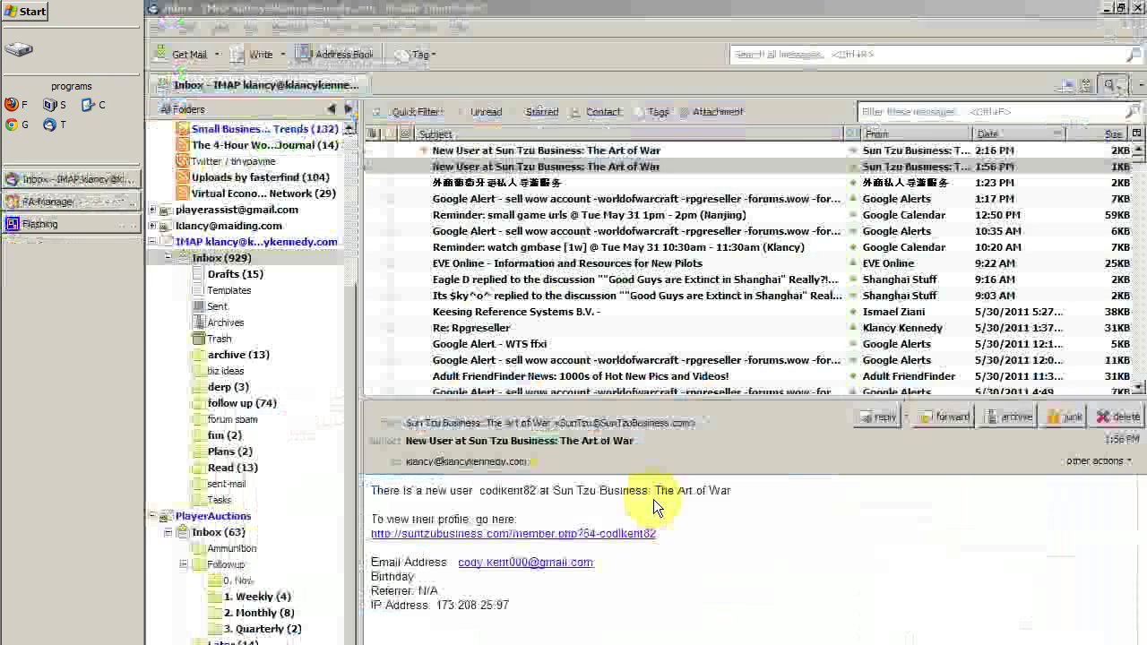
key("ctrl+alt+Down")
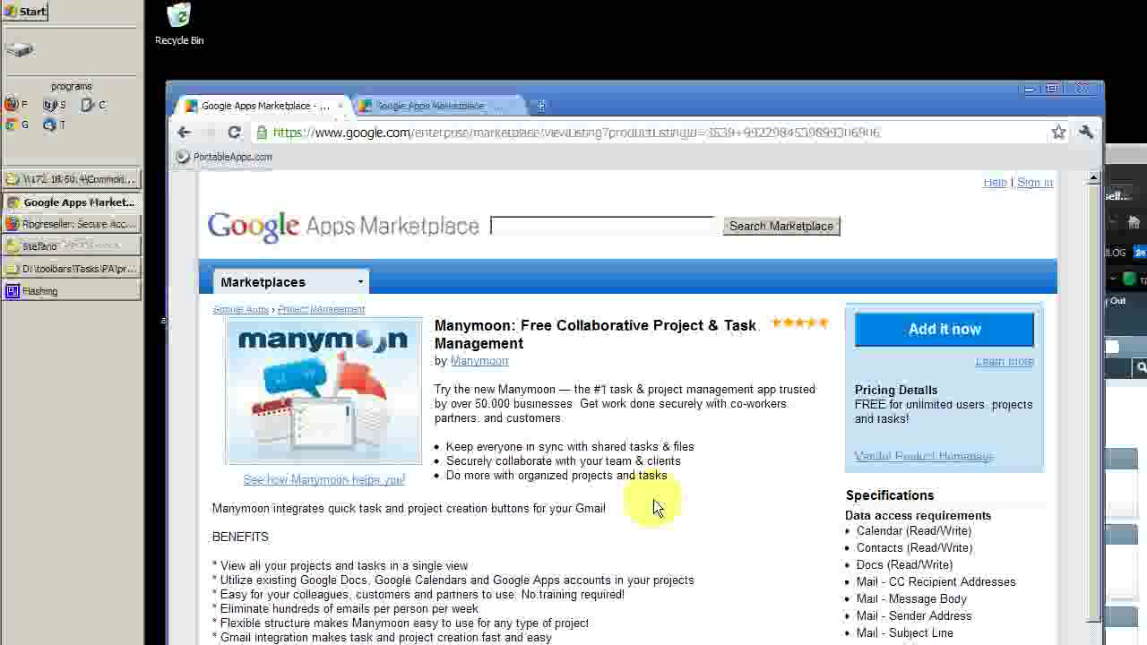
Alternate between the mail desktop and the browser desktop, placing the cursor in the Marketplace search field
left_click(592, 225)
key("ctrl+alt+Up")
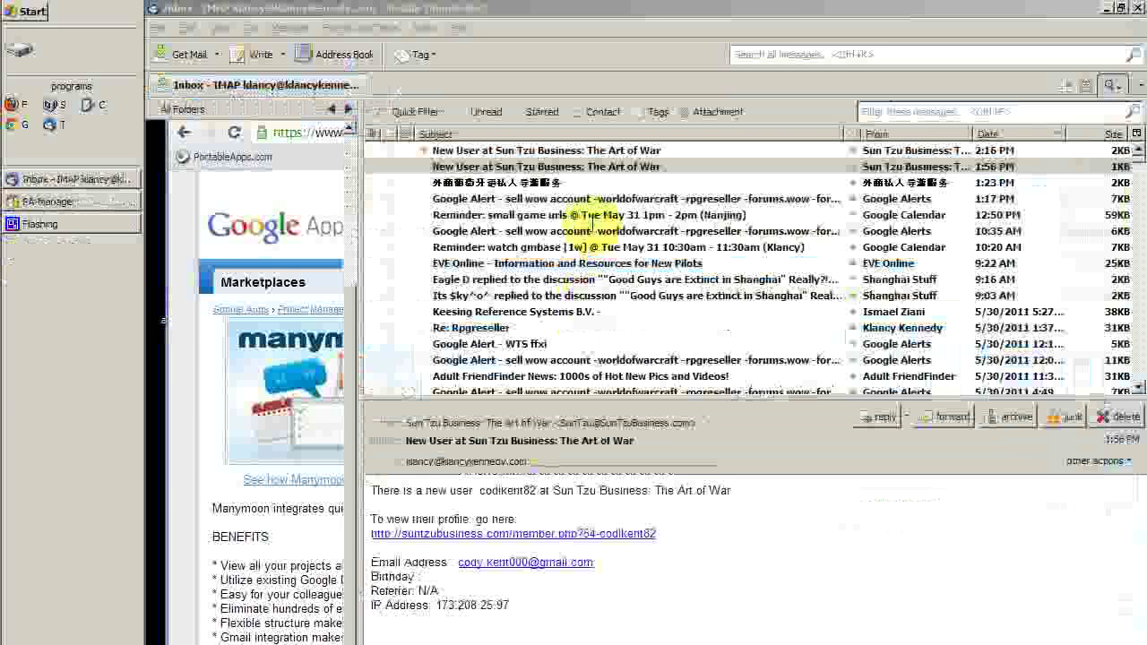
key("ctrl+alt+Down")
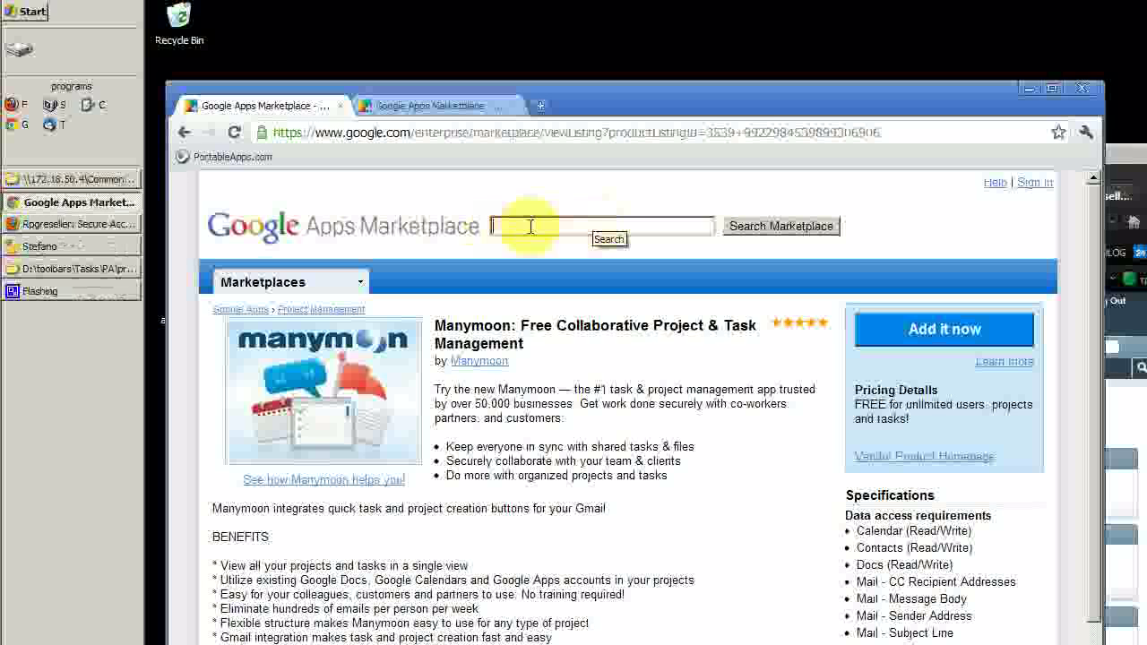
key("ctrl+alt+Up")
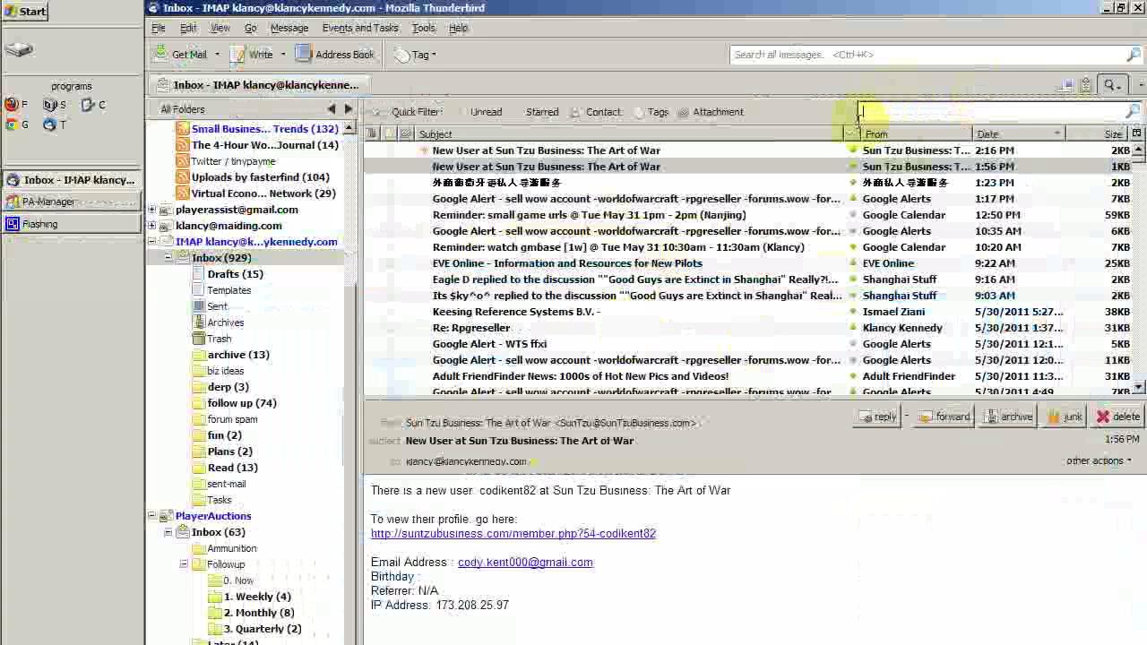
key("ctrl+alt+Down")
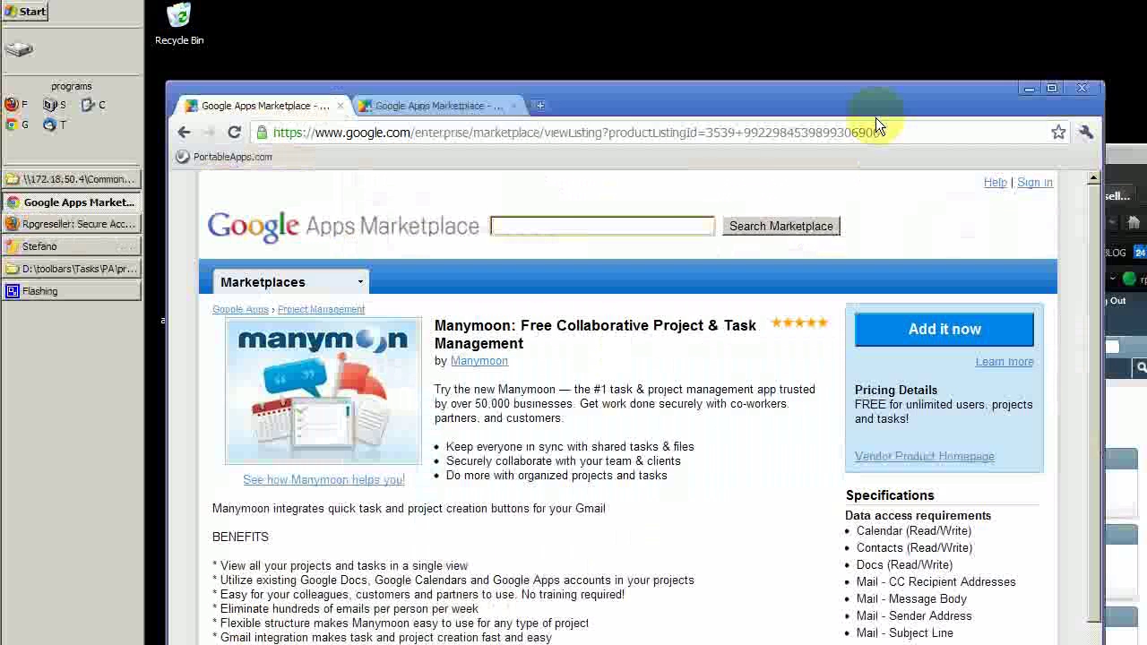
left_click(508, 228)
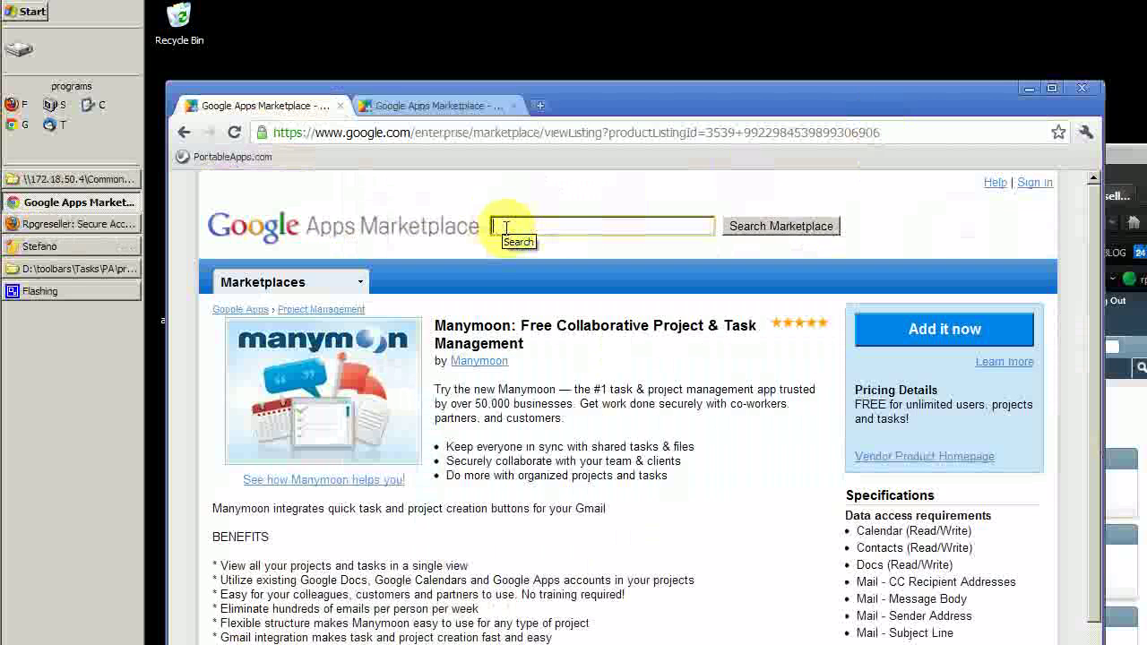
left_click(559, 227)
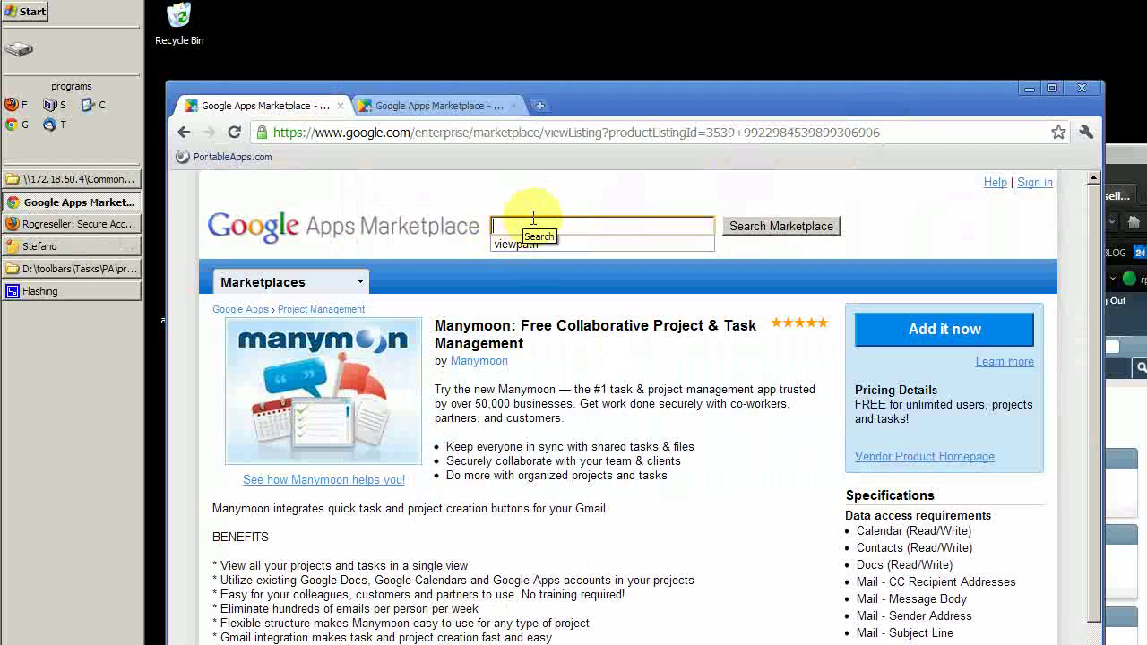
Switch between the EverQuest and Home desktops and check the VirtuaWin notification icon for the current desktop
key("ctrl+alt+Right")
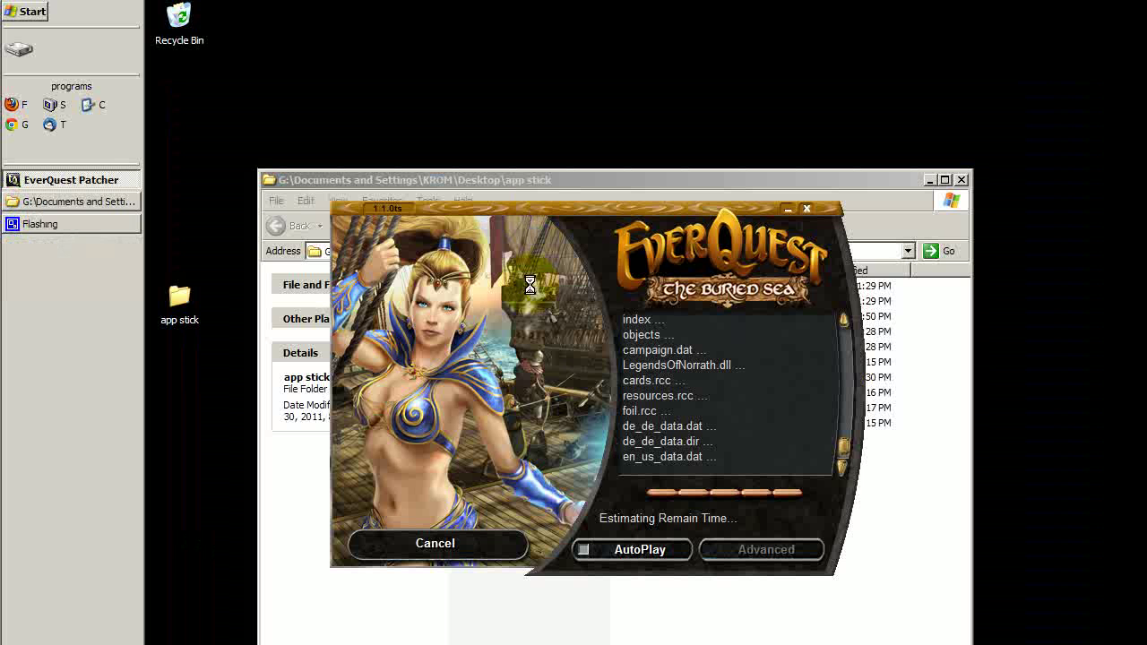
key("ctrl+alt+Right")
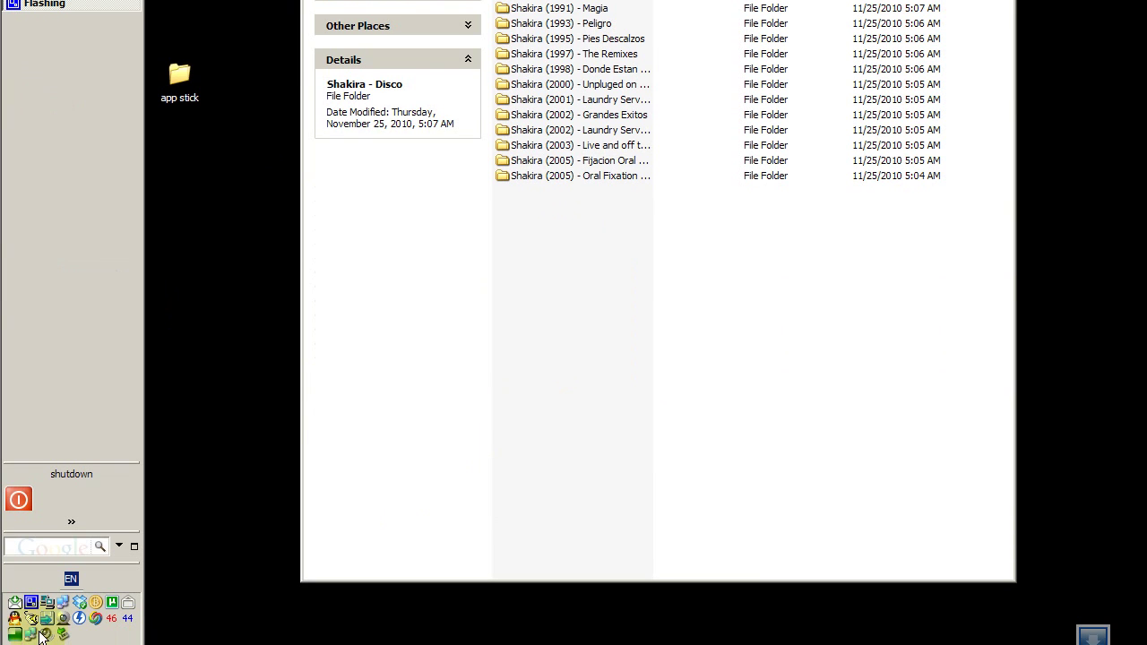
left_click(16, 636)
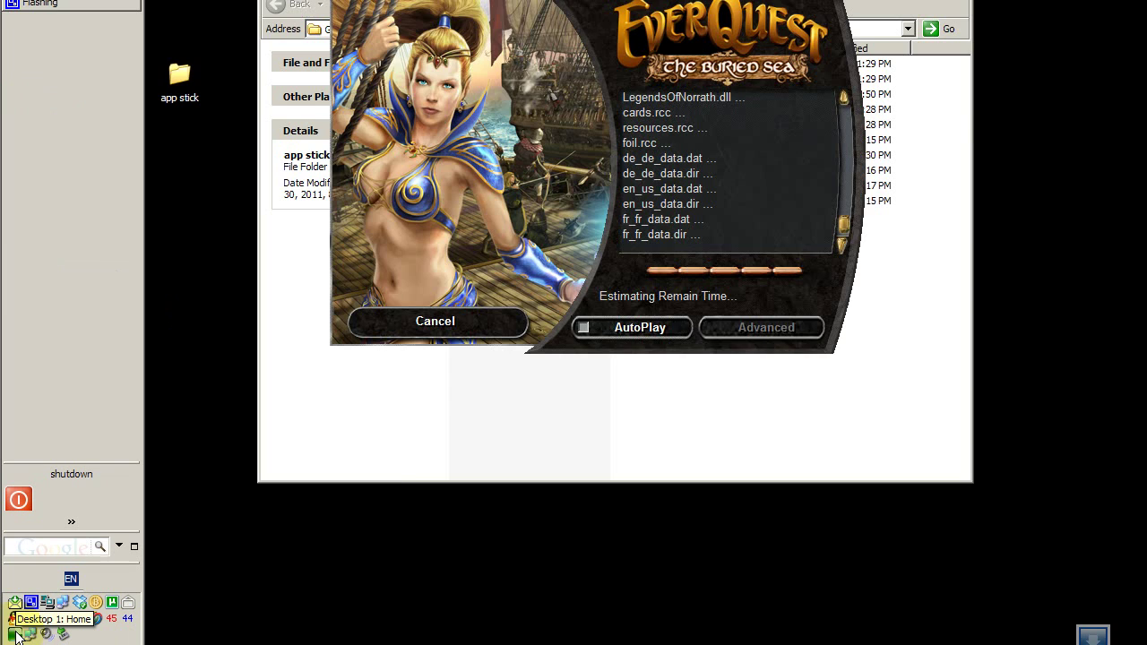
left_click(17, 636)
left_click(16, 636)
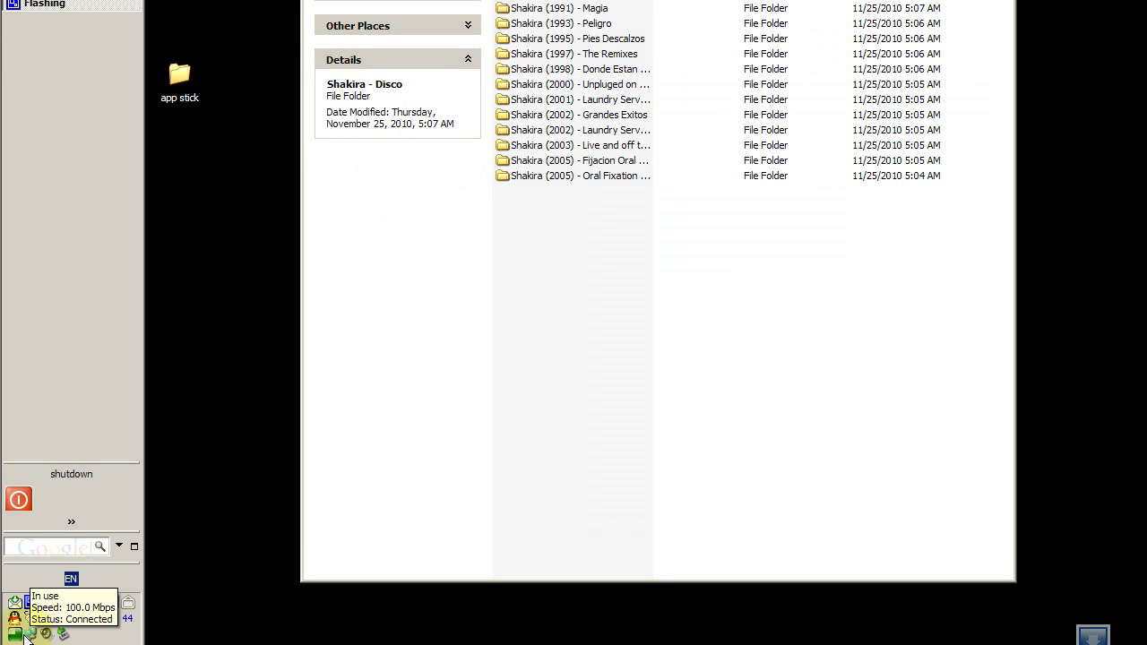
Open the VirtuaWin setup, move its dialog fully into view, and review the navigation hotkeys
right_click(21, 618)
left_click(89, 470)
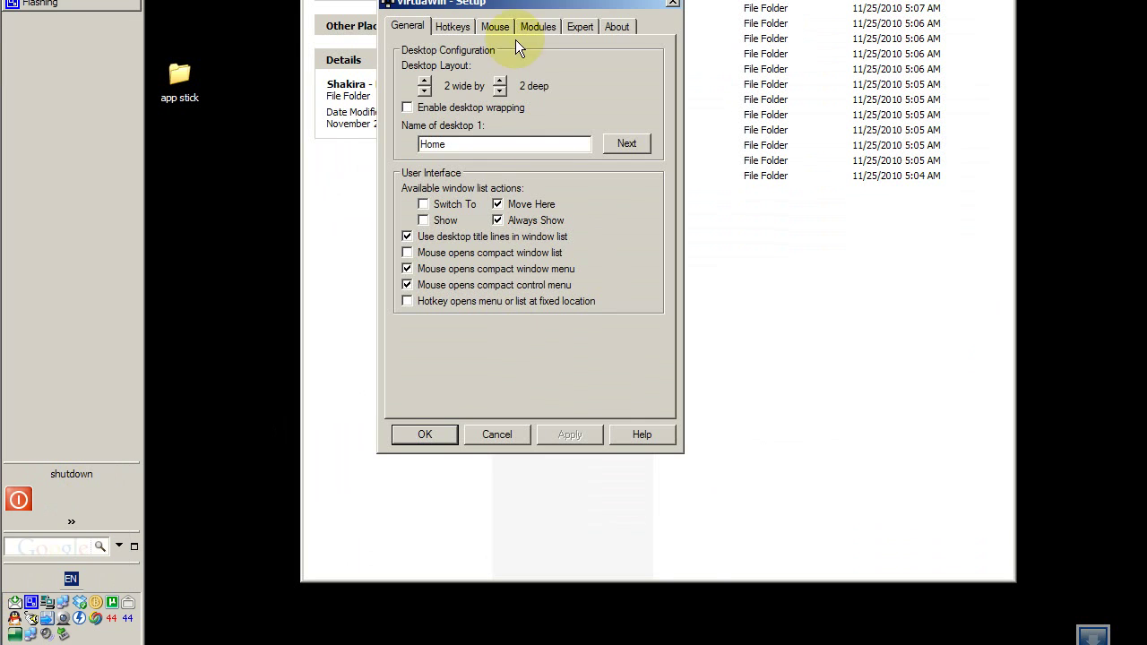
left_click_drag(527, 8, 569, 113)
left_click(495, 136)
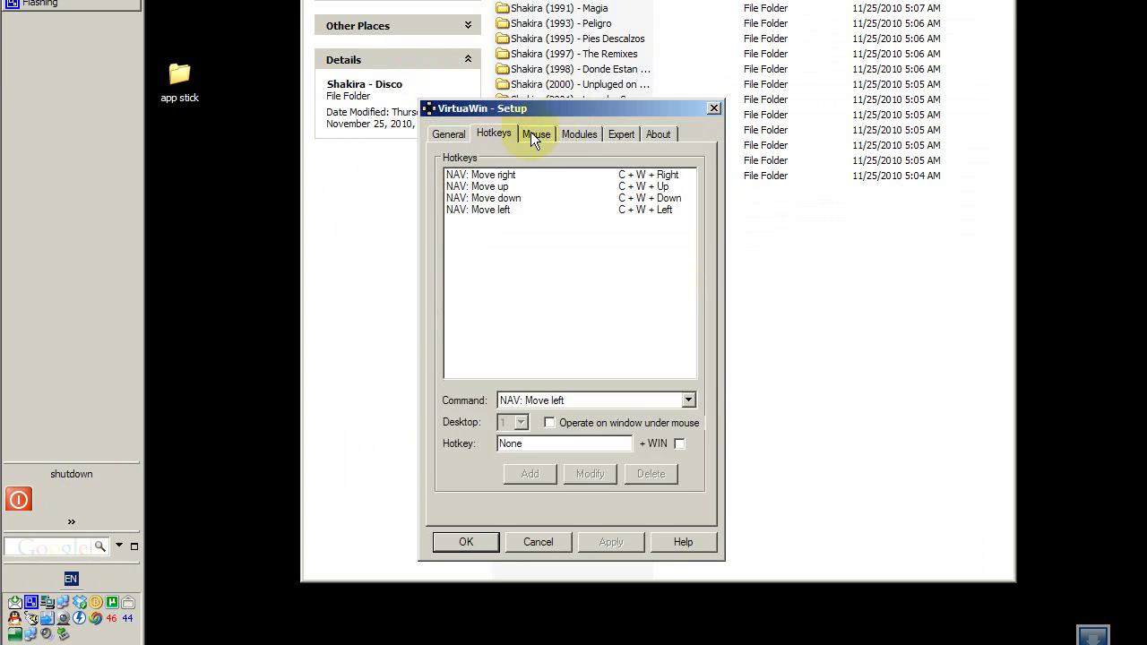
Disable desktop edge knocking in the VirtuaWin mouse settings and accept the change
left_click(542, 135)
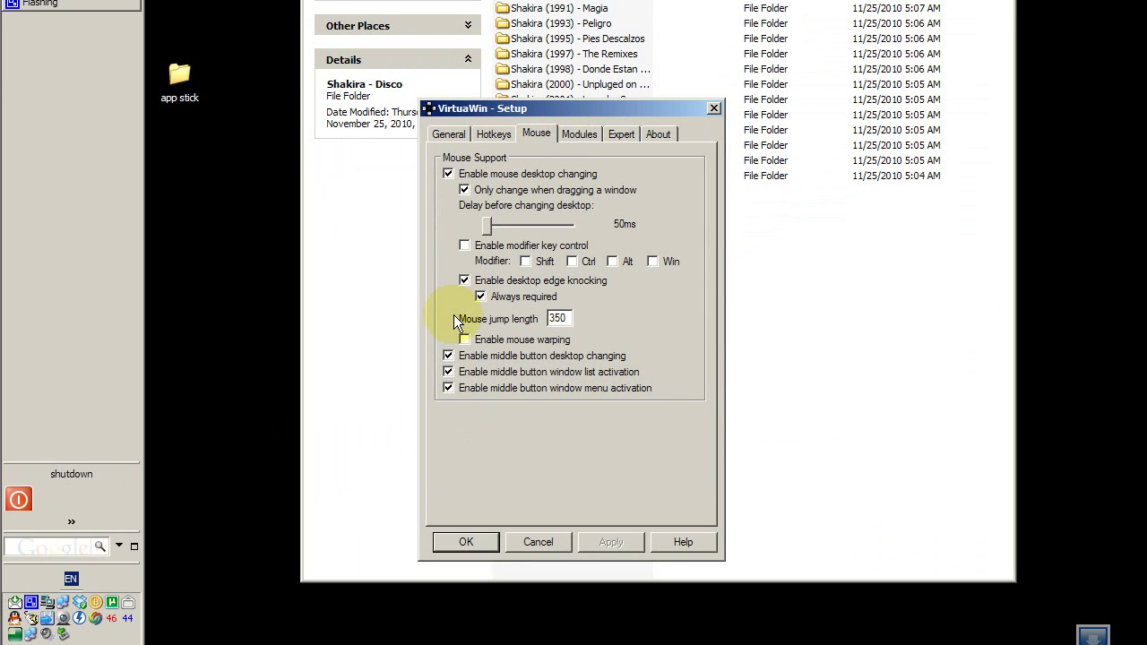
left_click(463, 279)
left_click(546, 198)
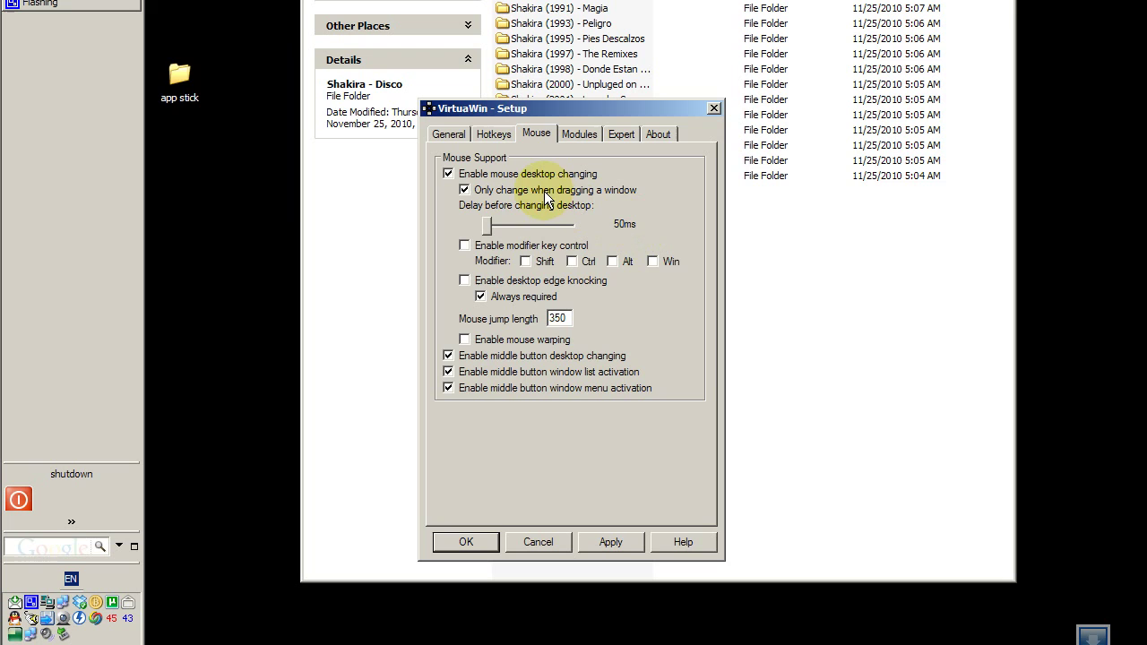
left_click(478, 544)
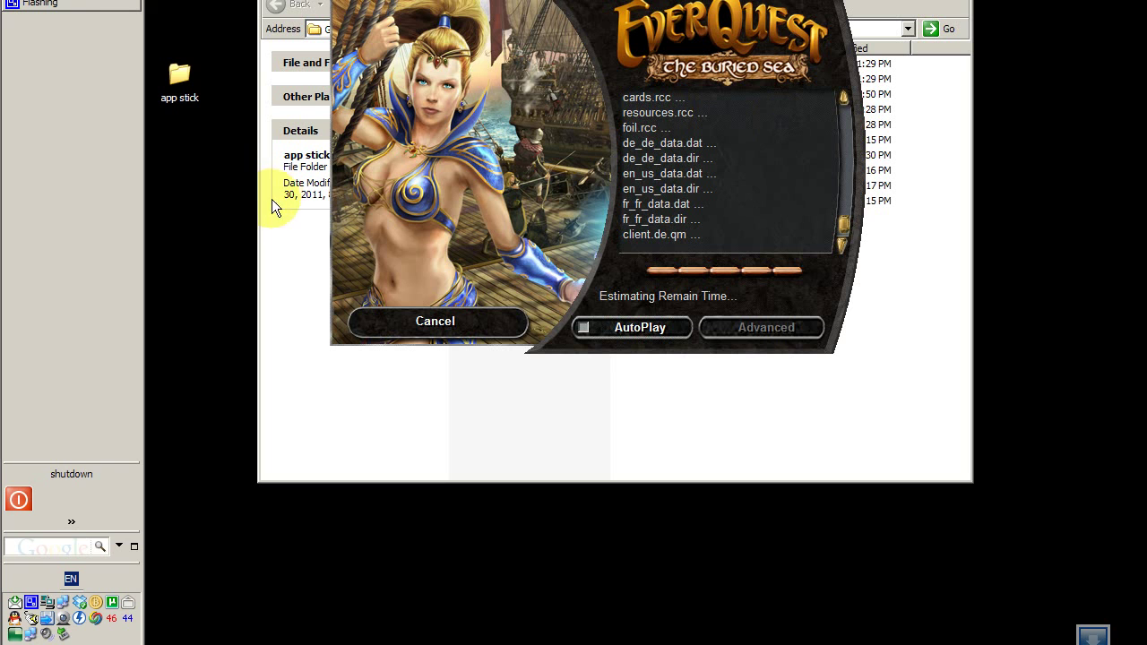
Test switching back and forth between the Home desktop and the neighbouring EverQuest desktop, including at the screen edge
mouse_move(5, 199)
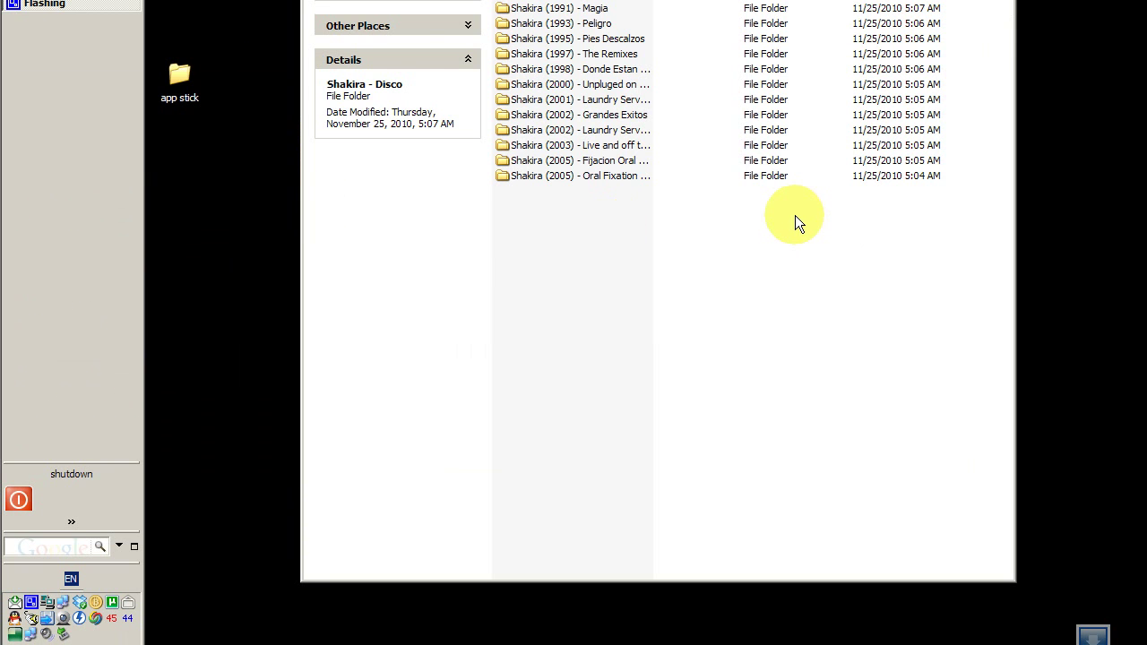
key("ctrl+alt+Right")
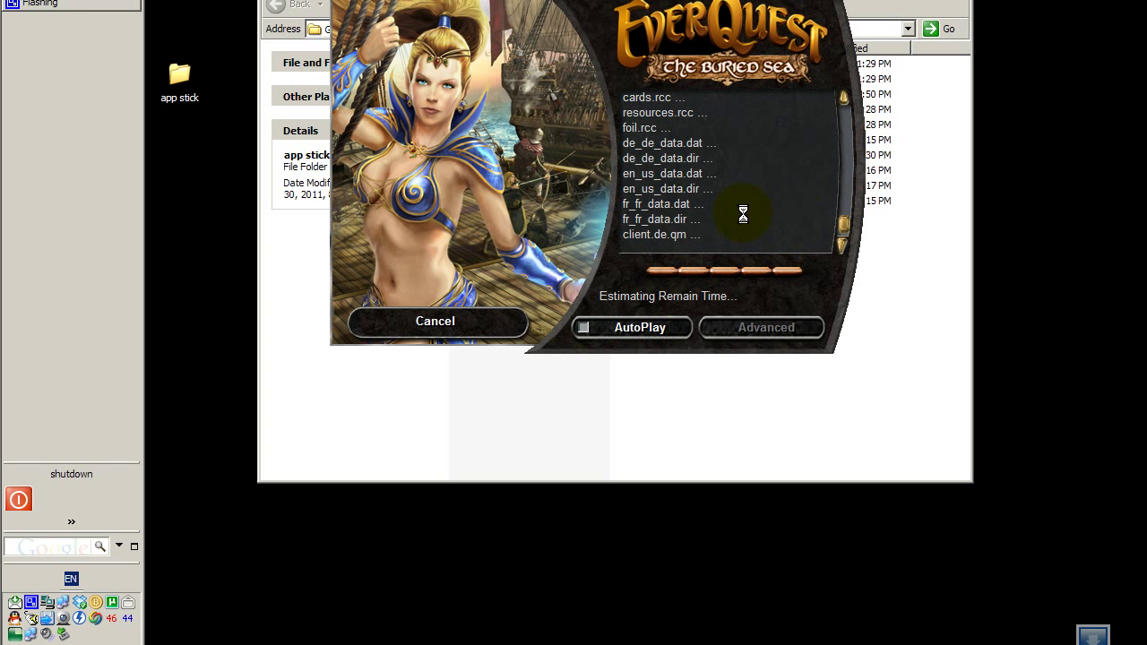
mouse_move(4, 230)
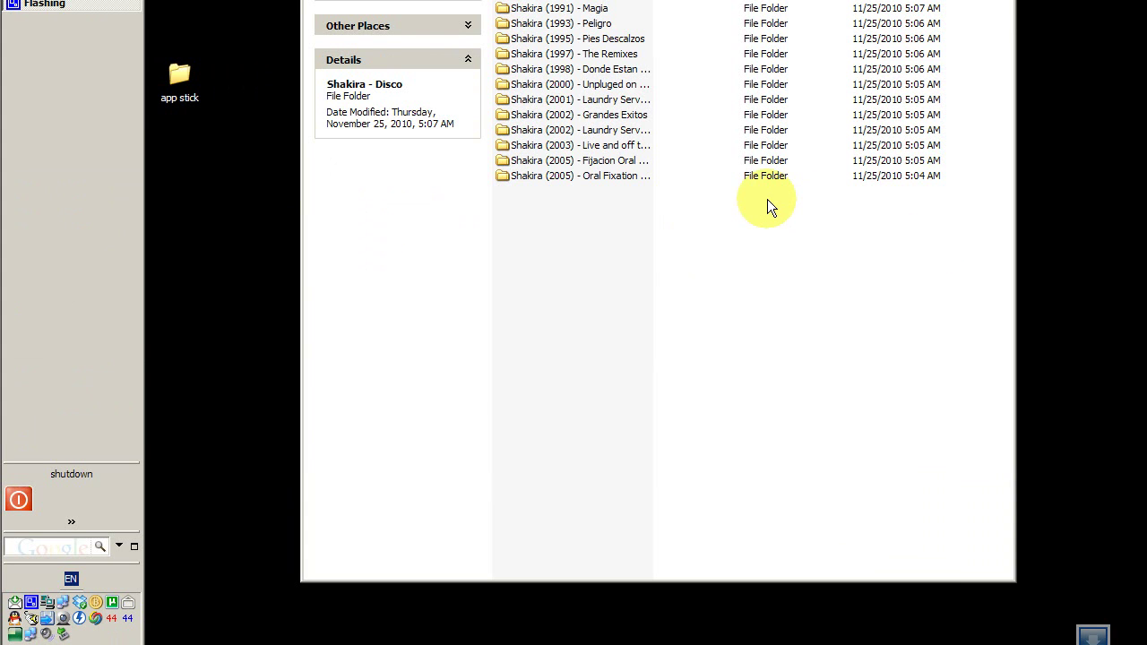
key("ctrl+alt+Right")
key("ctrl+alt+Left")
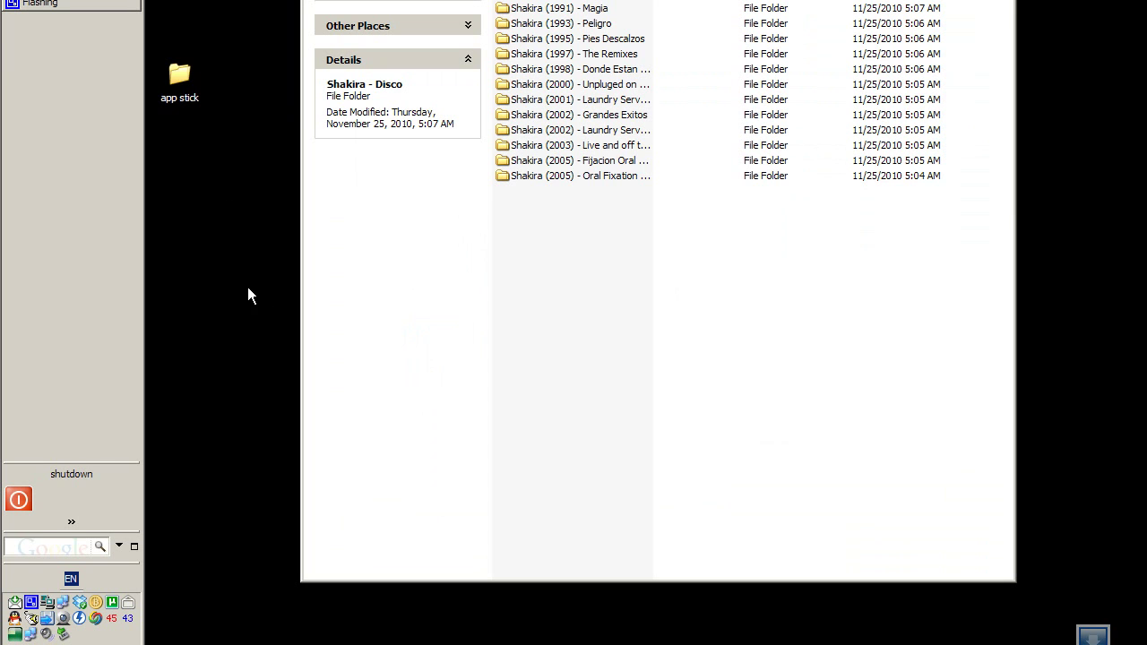
Reopen the VirtuaWin setup and move its dialog fully into view
right_click(18, 634)
left_click(81, 472)
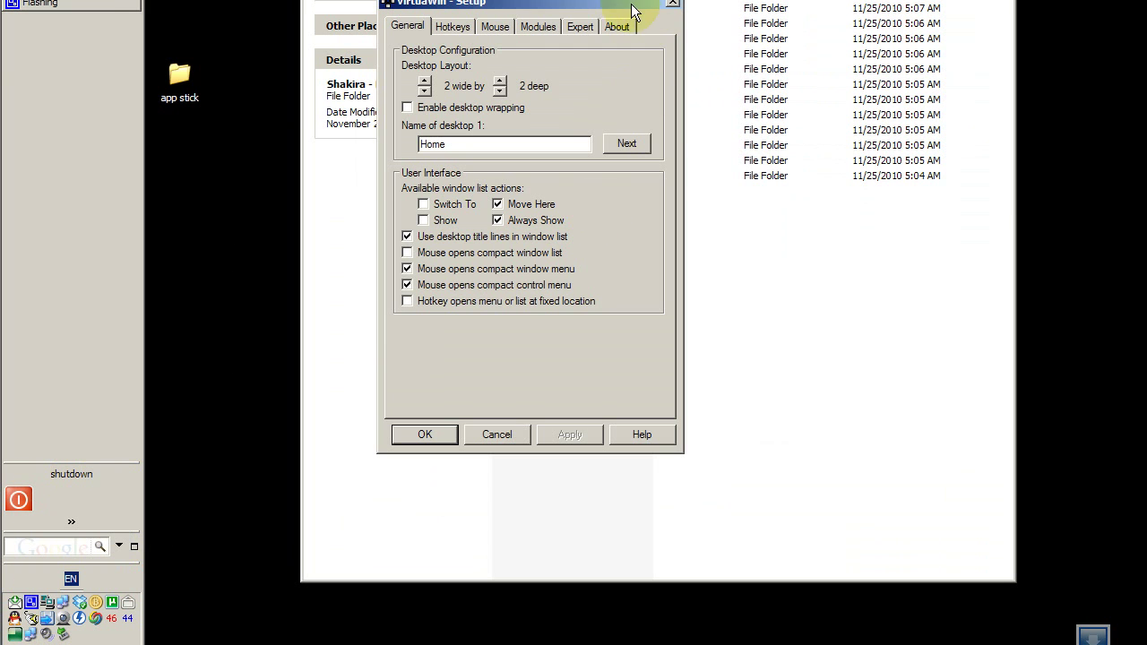
left_click_drag(568, 8, 499, 109)
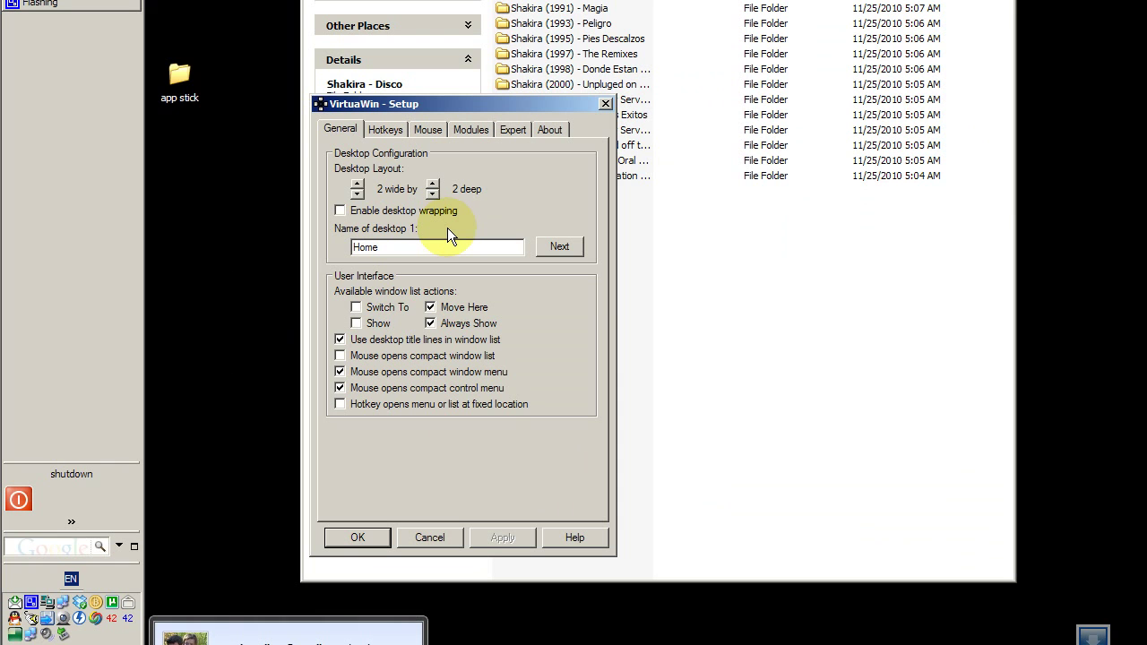
Try widening the desktop layout to 10 desktops
left_click(356, 185)
left_click(357, 184)
left_click(356, 184)
left_click(356, 184)
left_click(357, 185)
left_click(356, 185)
left_click(357, 185)
left_click(357, 185)
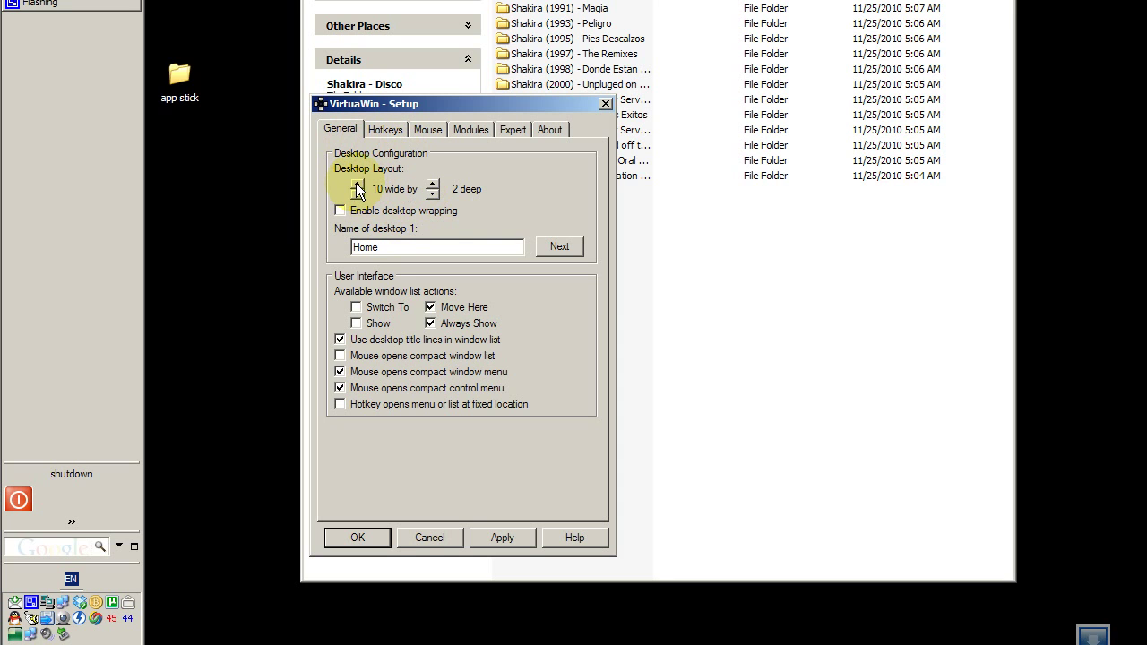
Try changing the layout's depth, and return the desktop layout to 2 wide by 2 deep
left_click(433, 185)
left_click(433, 185)
left_click(433, 185)
left_click(357, 193)
left_click(357, 193)
left_click(432, 193)
Toggle the Always Show window list action off and back on
left_click(430, 323)
left_click(430, 323)
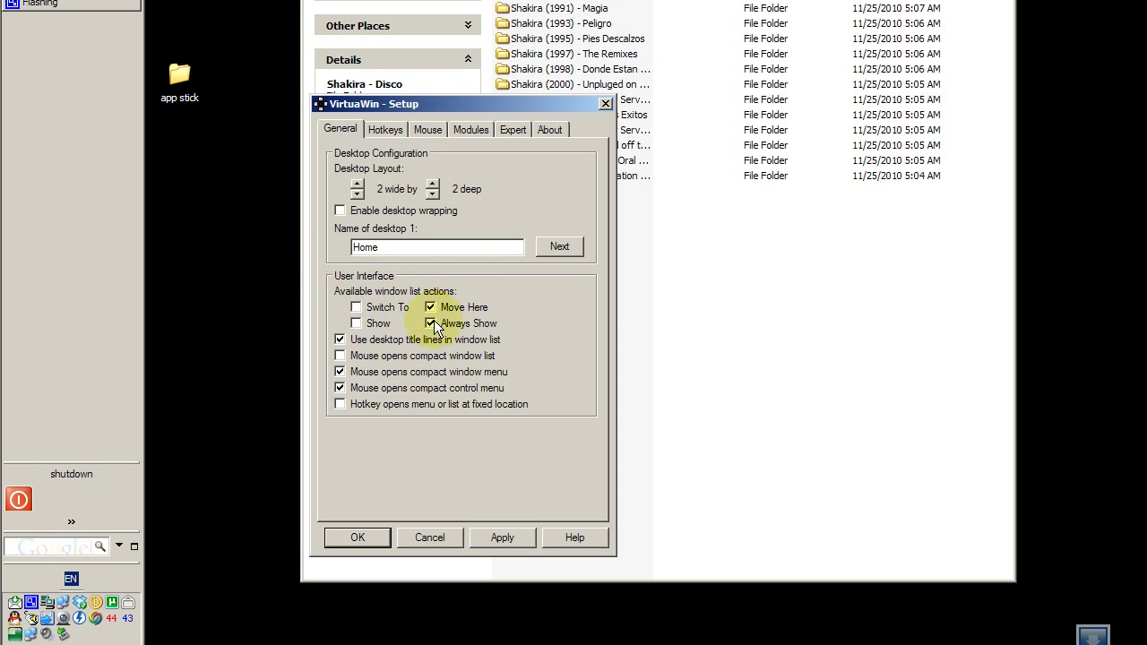
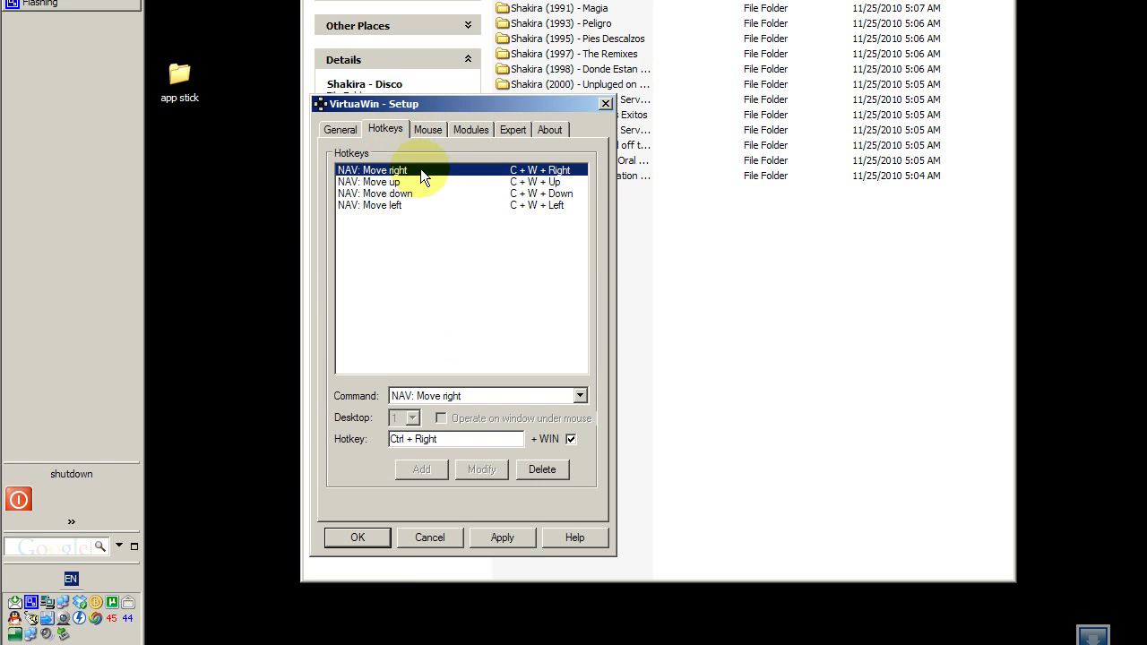
Review the commands available for hotkeys and the assigned Move right, up, down and left hotkeys
left_click(579, 397)
left_click(581, 378)
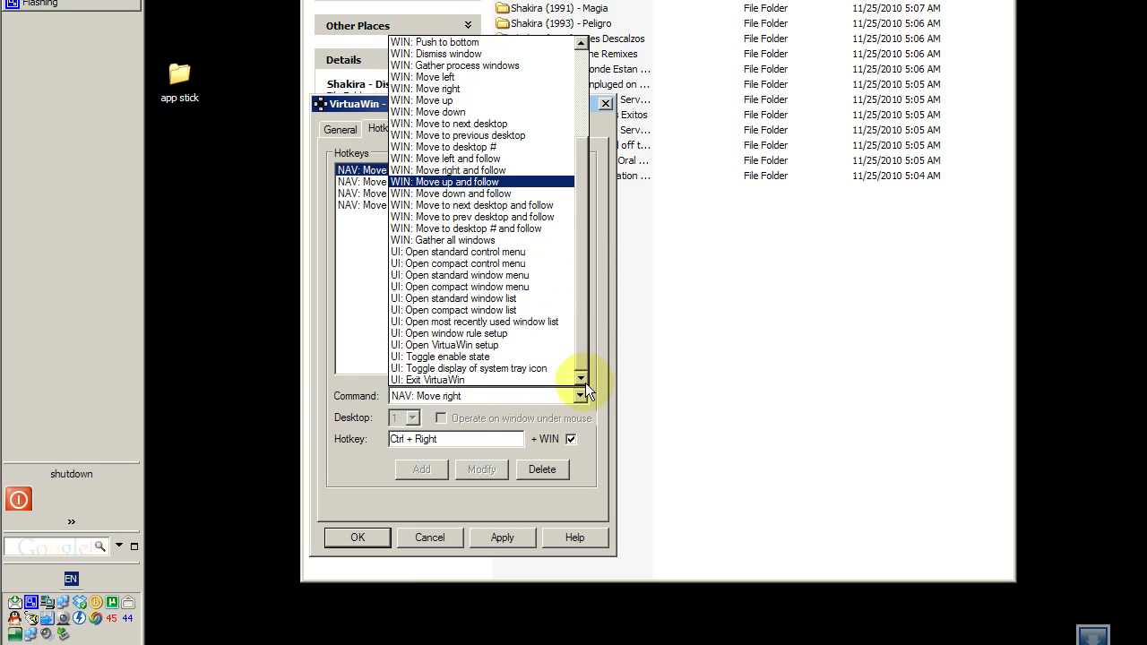
left_click_drag(579, 268, 576, 181)
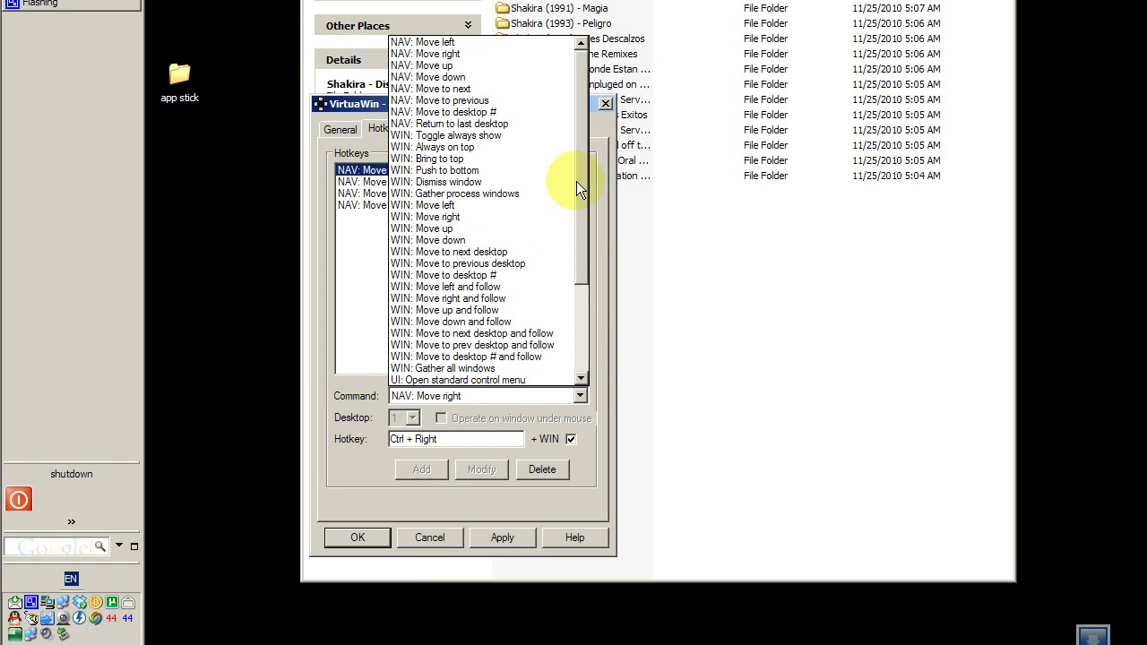
left_click(348, 280)
left_click(401, 180)
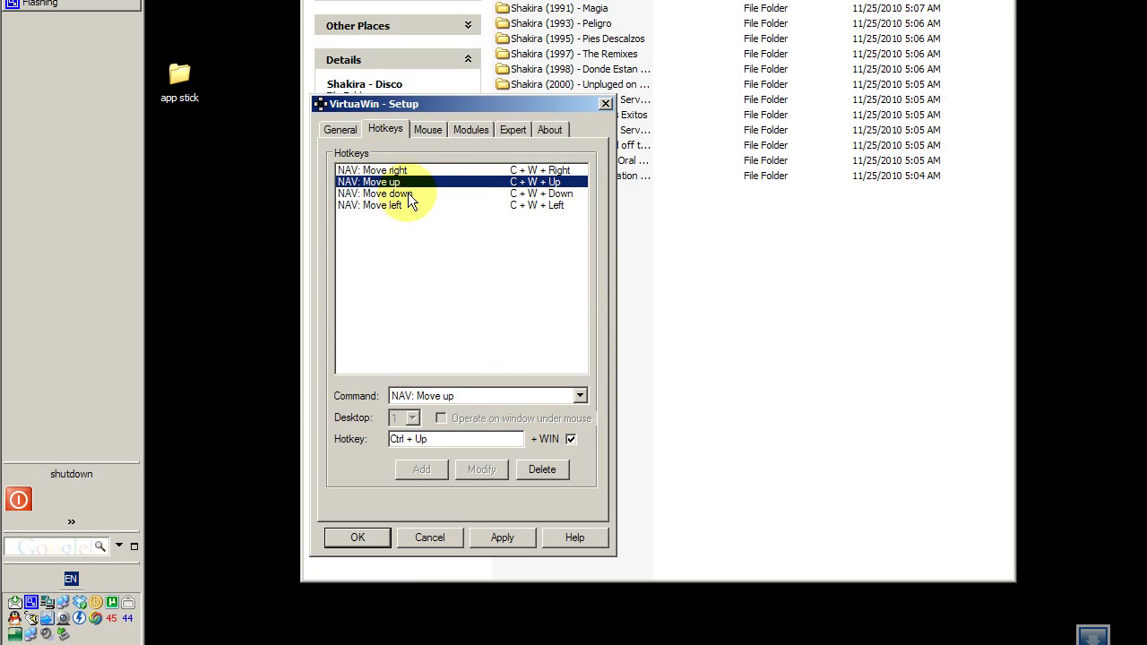
left_click(408, 193)
left_click(408, 205)
left_click(409, 171)
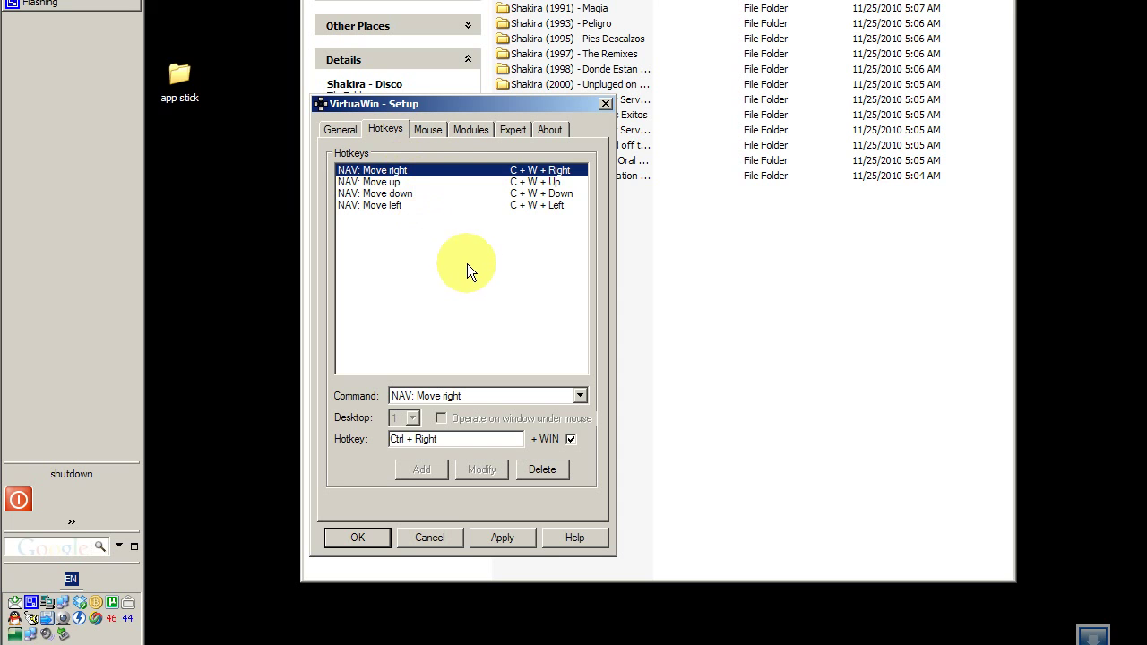
Try assigning J as the hotkey for the Move right command
key("j")
left_click(418, 181)
left_click(420, 170)
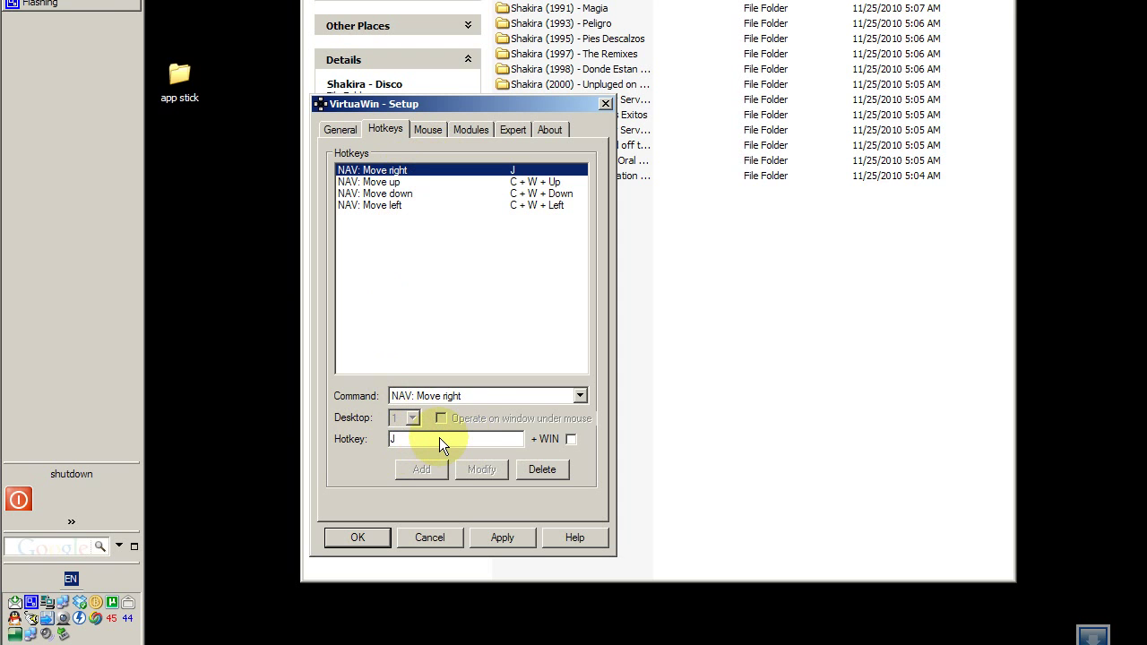
Set the Move right hotkey to Ctrl + Right with the WIN modifier and apply the change
key("BackSpace")
key("ctrl")
key("ctrl+Right")
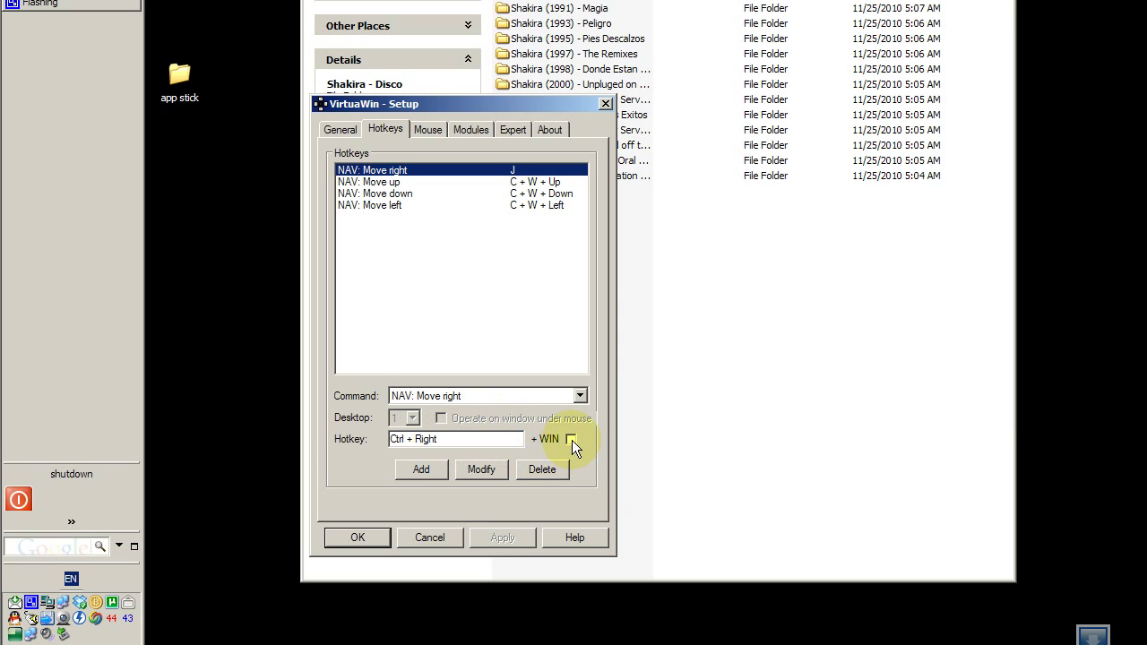
left_click(490, 474)
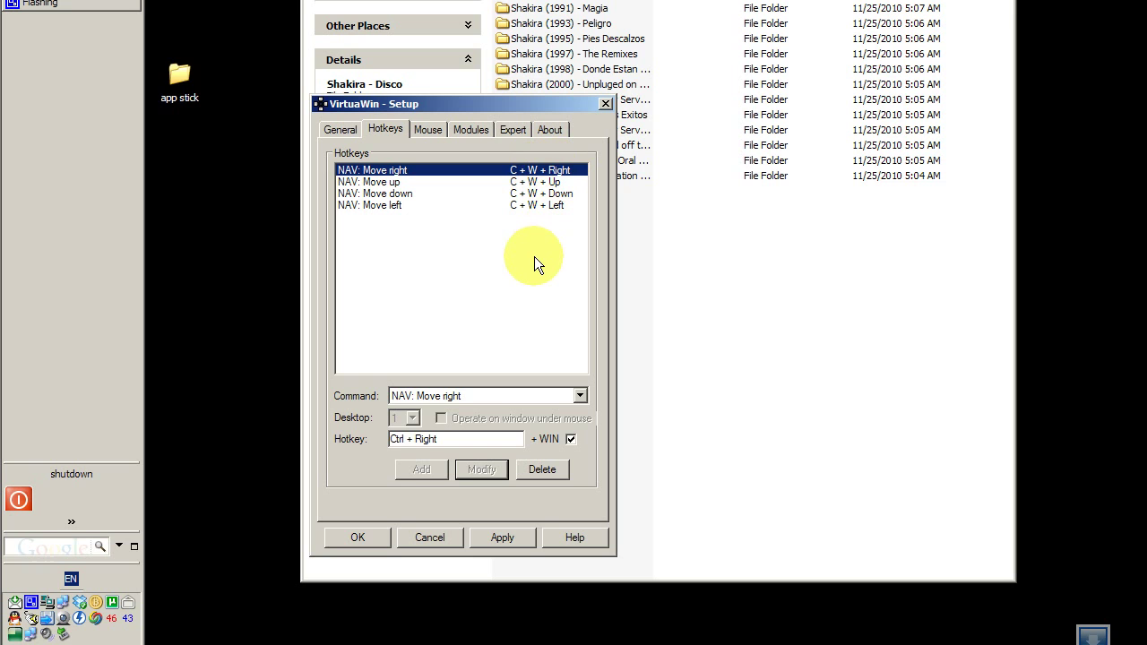
key("alt+a")
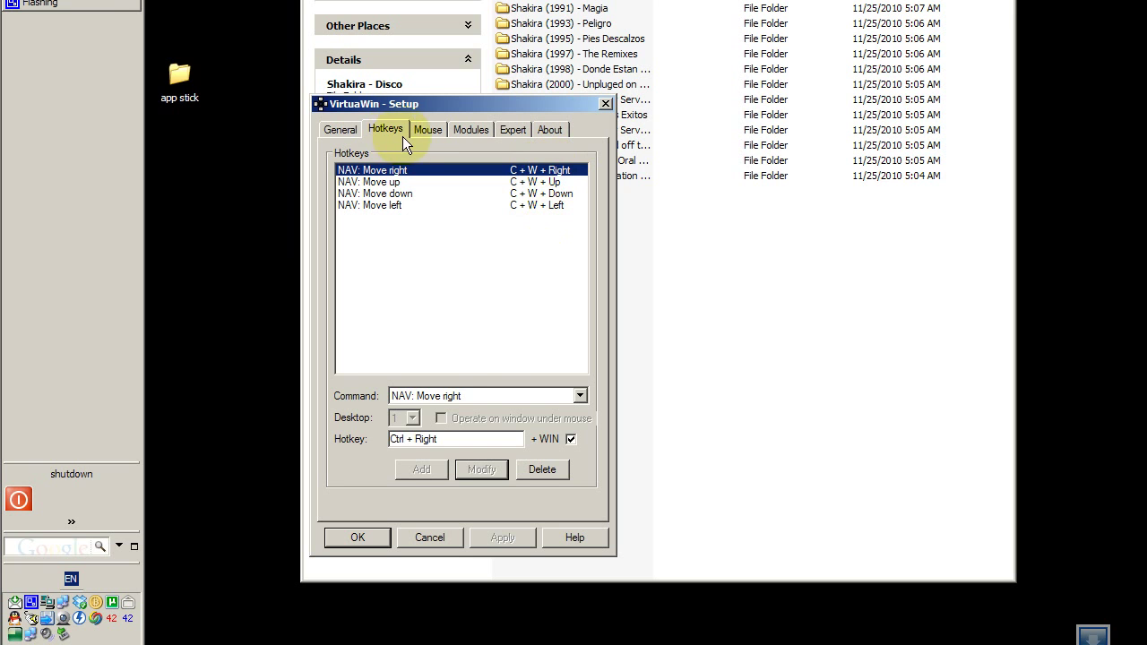
Show the mouse settings, and toggle Only change when dragging a window off and back on
left_click(429, 129)
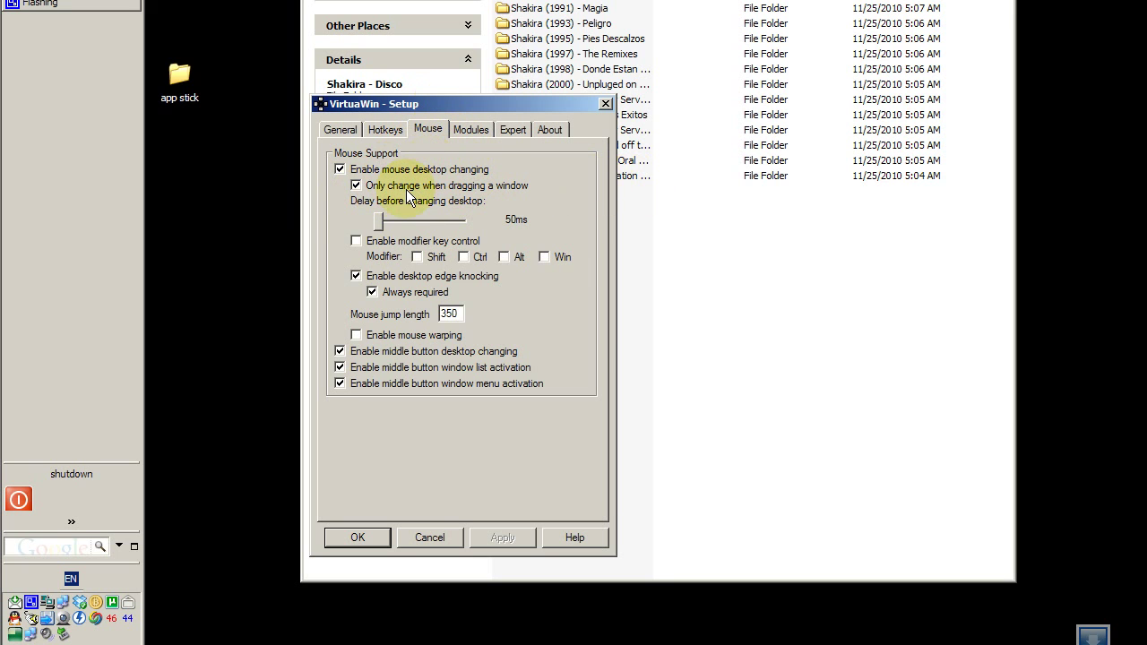
left_click(356, 186)
left_click(357, 185)
left_click_drag(416, 103, 427, 138)
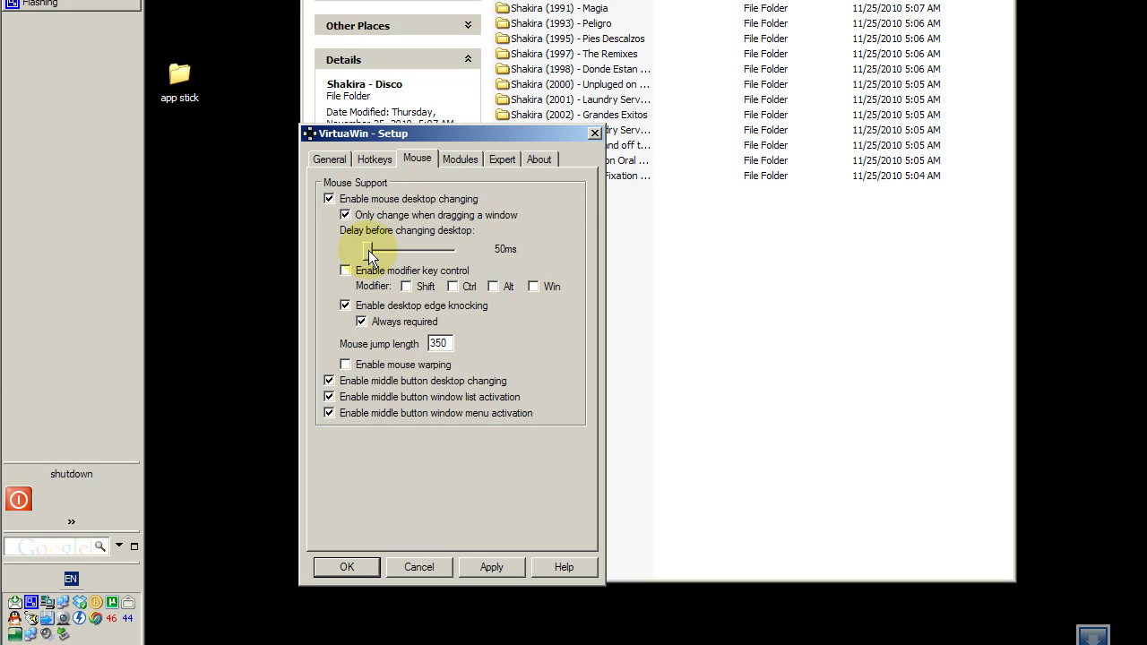
Try adjusting the delay before changing desktop
left_click_drag(368, 250, 372, 250)
left_click(367, 251)
mouse_move(370, 254)
left_mouse_down()
mouse_move(499, 257)
mouse_move(355, 249)
left_mouse_up()
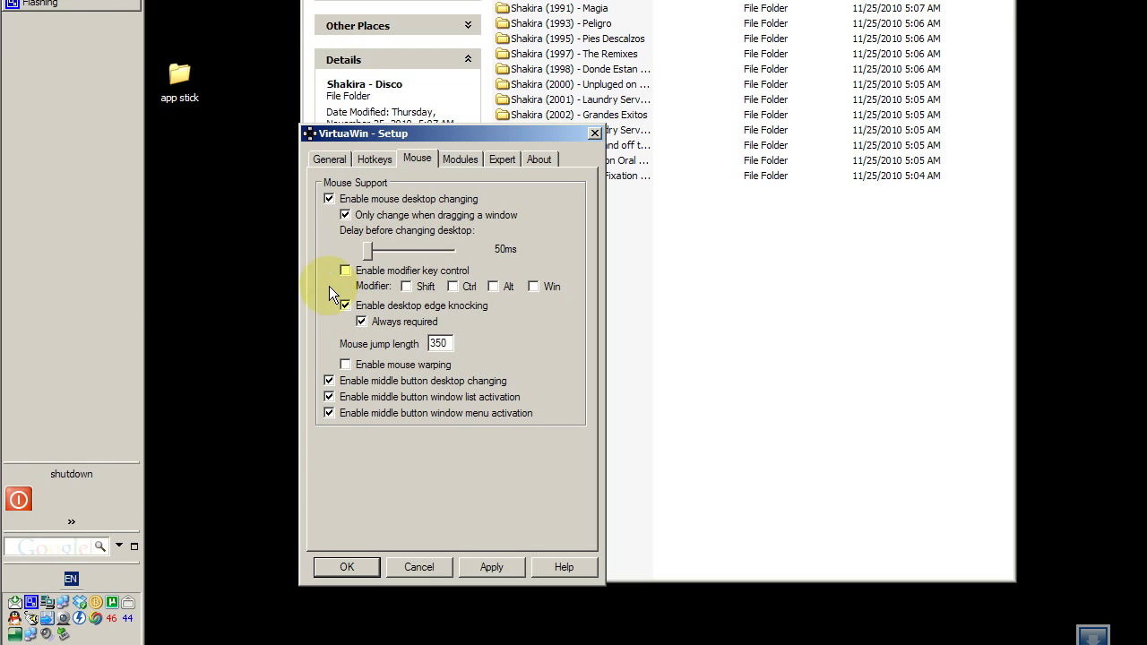
Switch to desktop 2 and carry the Setup window back to desktop 1 by moving it against the screen edge
mouse_move(1, 224)
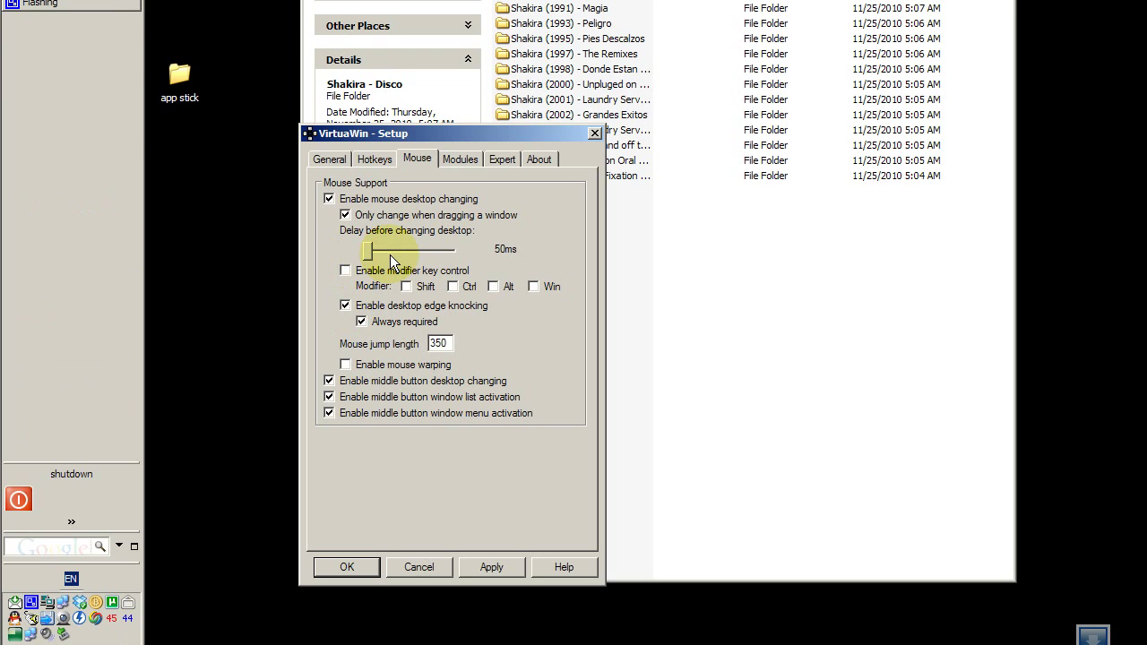
key("ctrl+alt+Right")
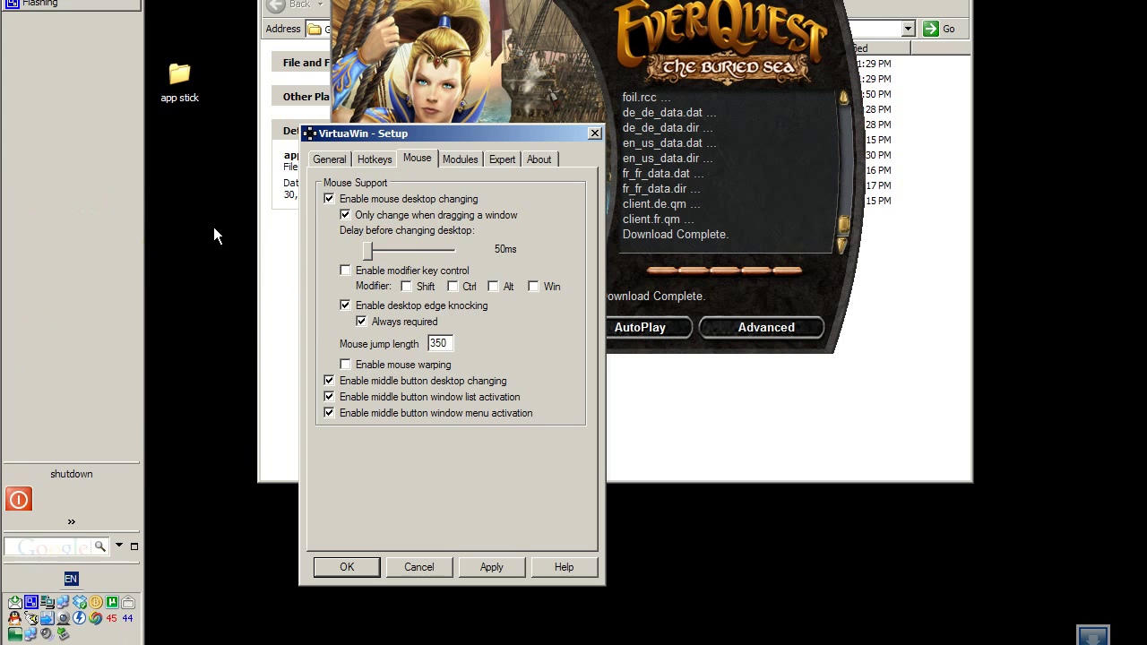
mouse_move(140, 248)
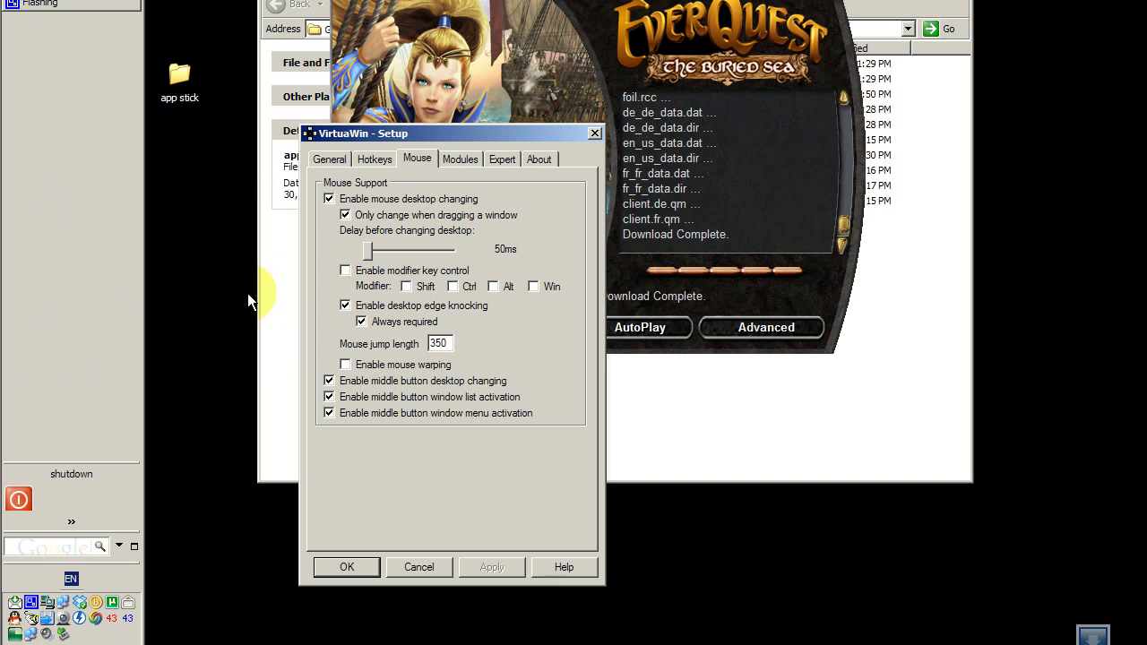
left_click_drag(478, 142, 393, 133)
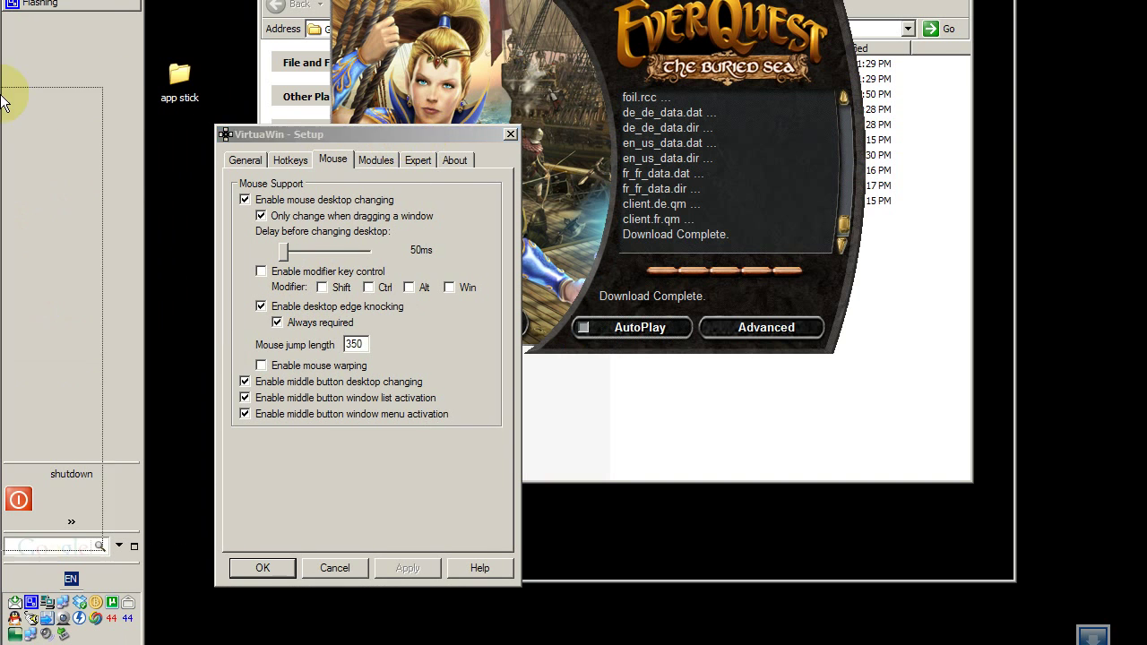
mouse_move(10, 89)
mouse_move(436, 140)
left_mouse_down()
mouse_move(448, 136)
mouse_move(375, 144)
mouse_move(444, 134)
left_mouse_up()
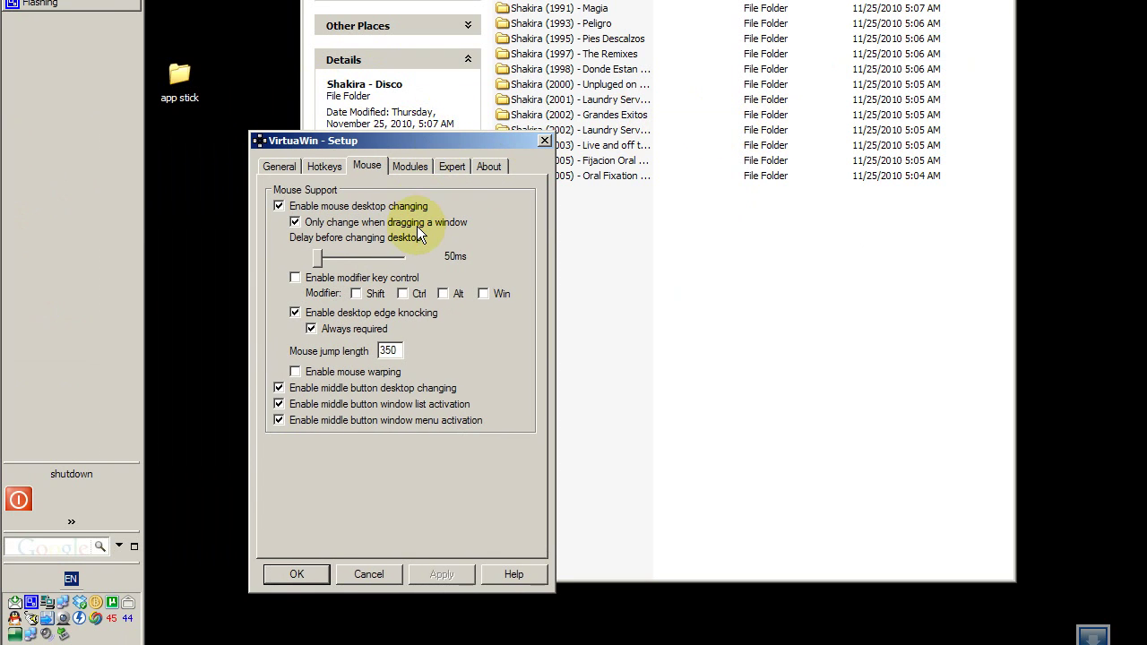
Turn off Only change when dragging a window, desktop edge knocking and Always required, apply, and test switching at the screen edge
left_click(321, 225)
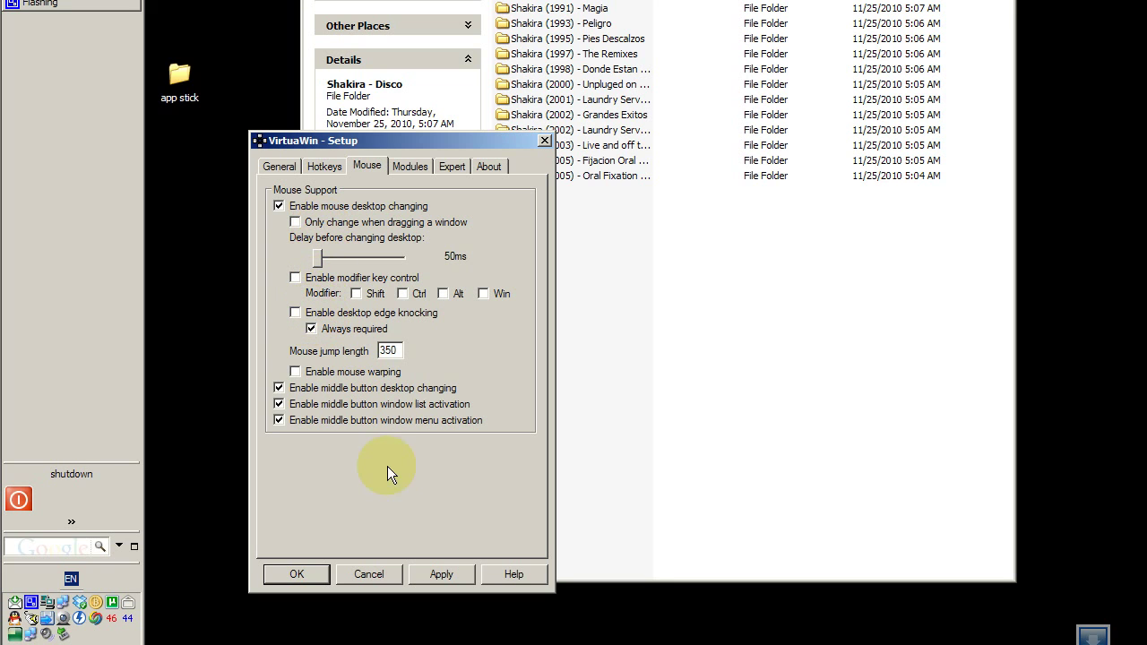
left_click(312, 328)
left_click(446, 572)
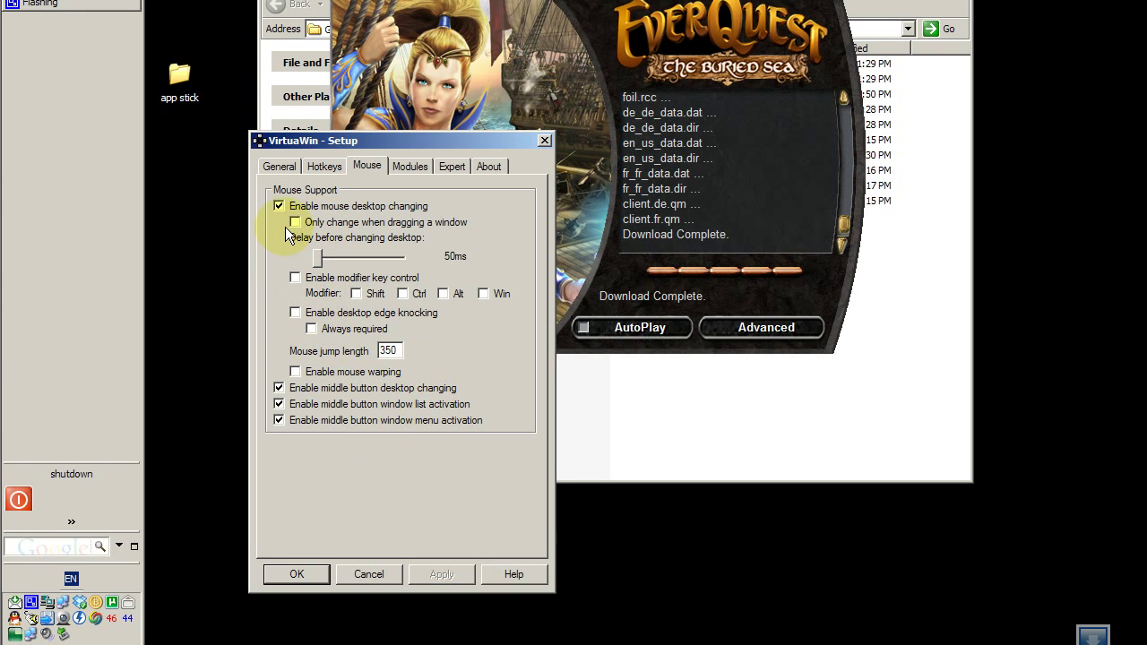
mouse_move(2, 250)
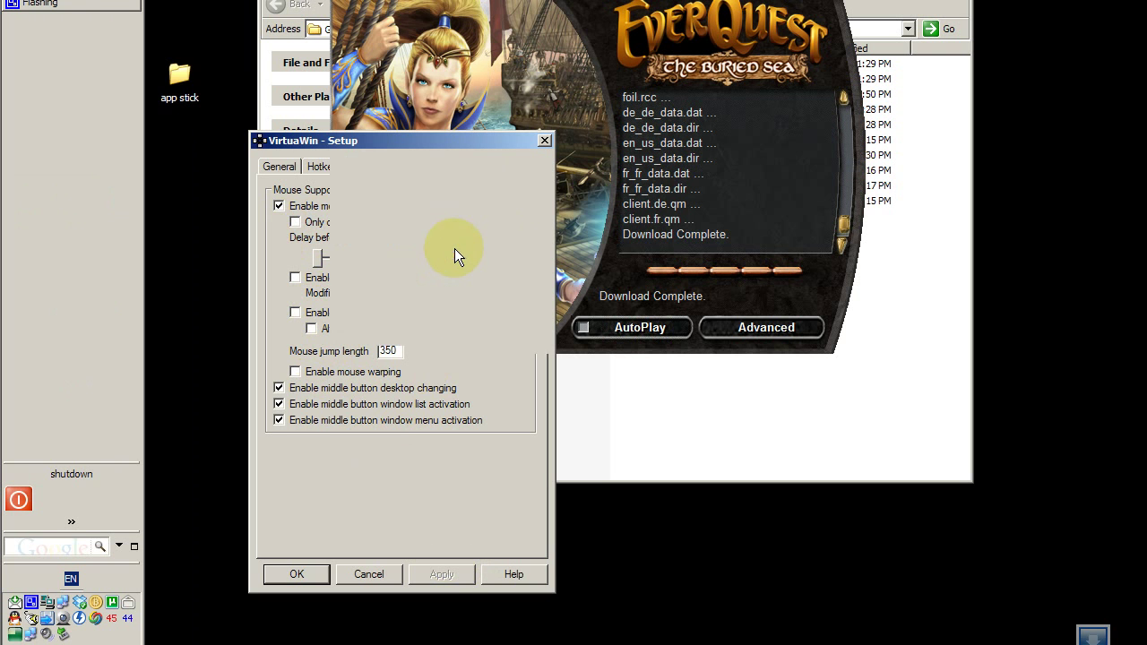
Enable desktop edge knocking with Always required, apply it, and test knocking the screen edge to switch desktops
left_click(297, 311)
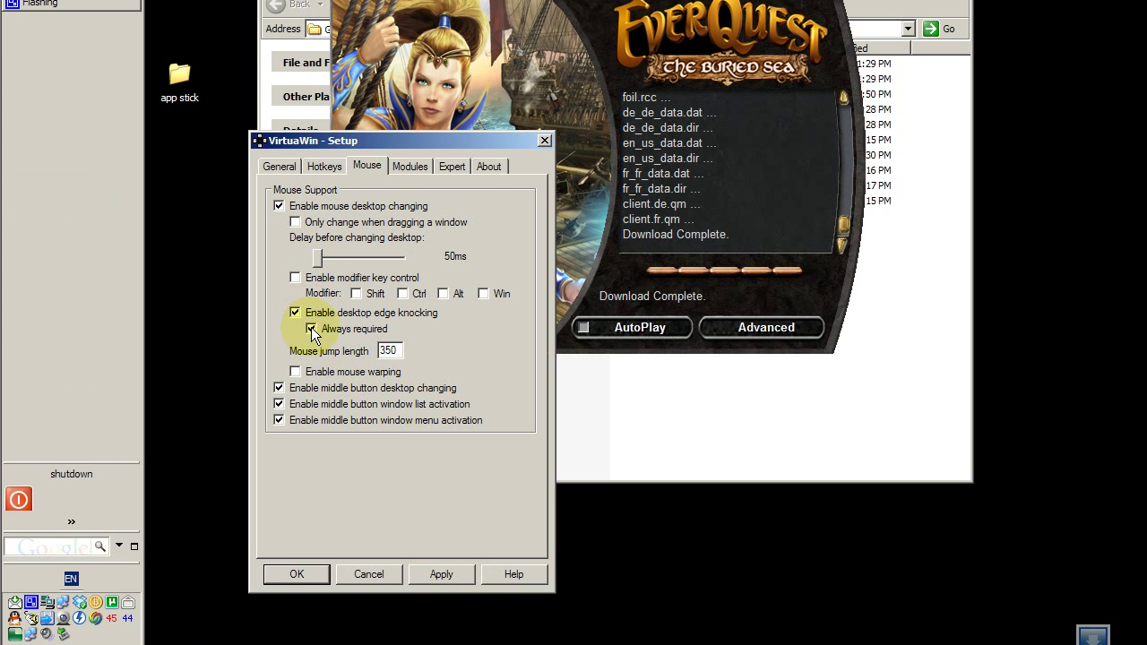
left_click(311, 328)
left_click(443, 575)
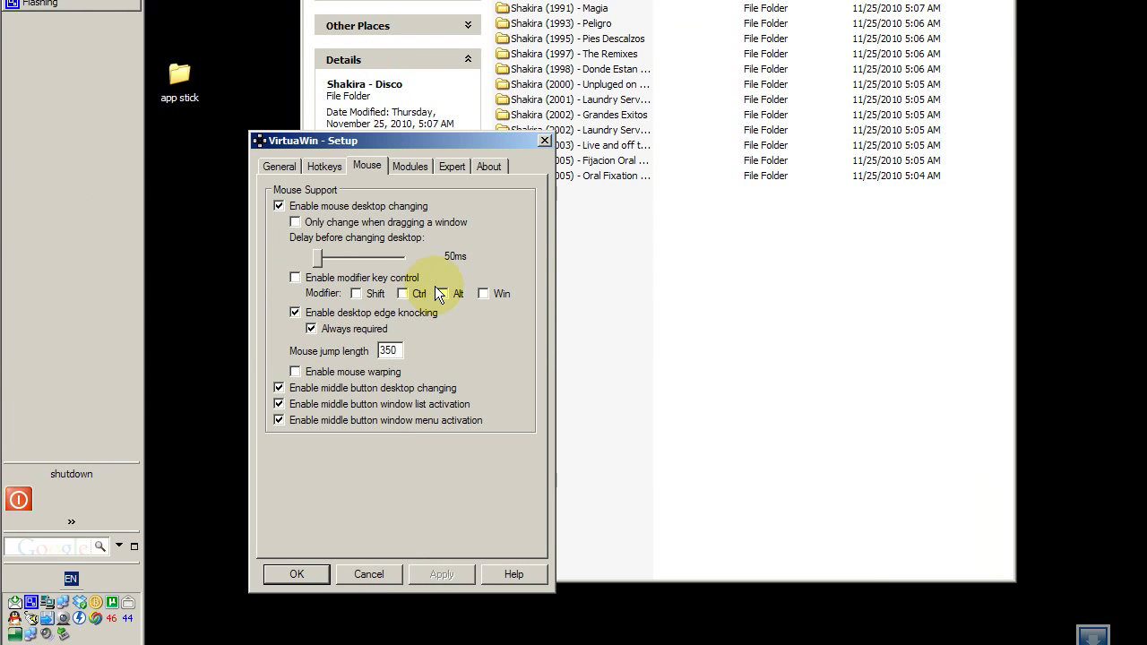
mouse_move(0, 302)
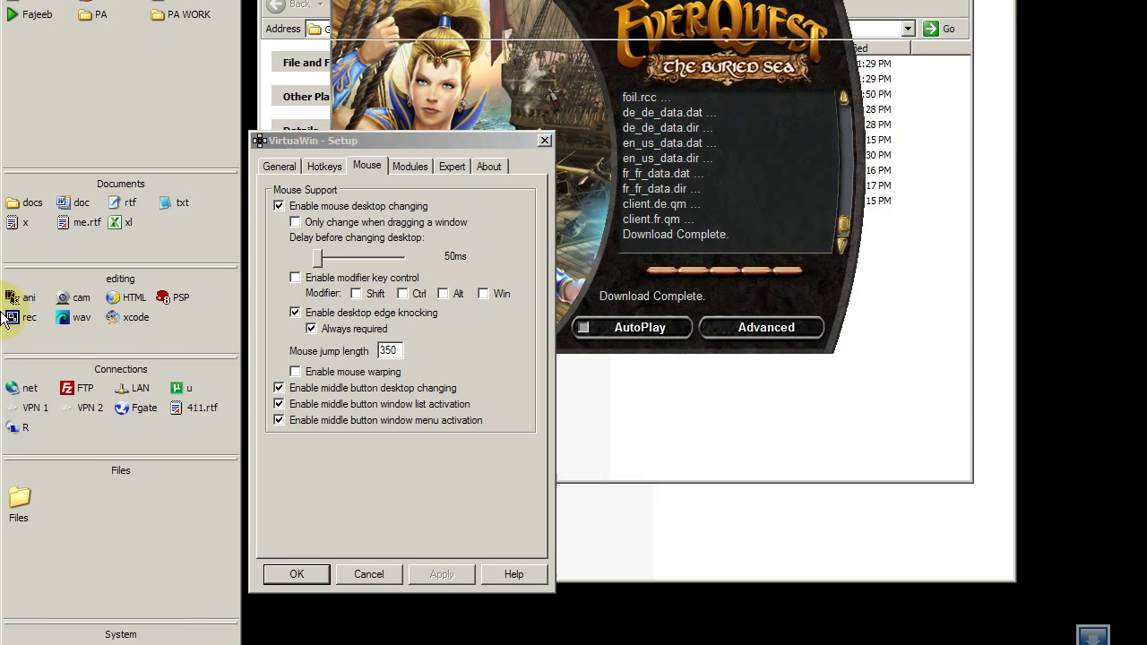
mouse_move(0, 340)
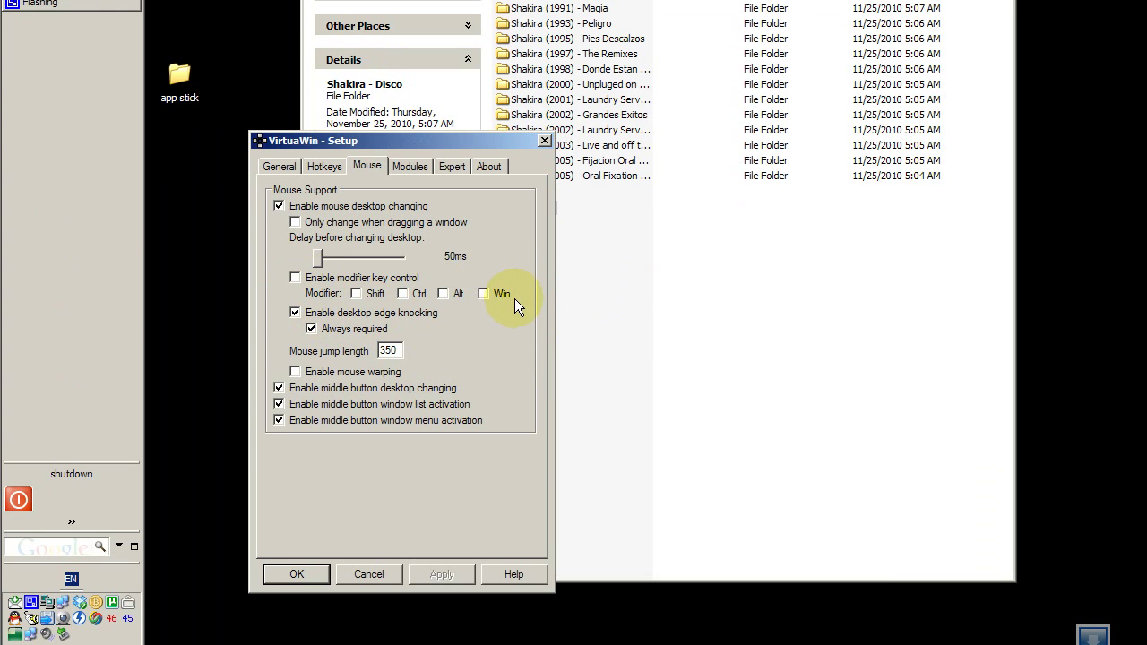
Enable Only change when dragging a window and apply the mouse settings
left_click(295, 223)
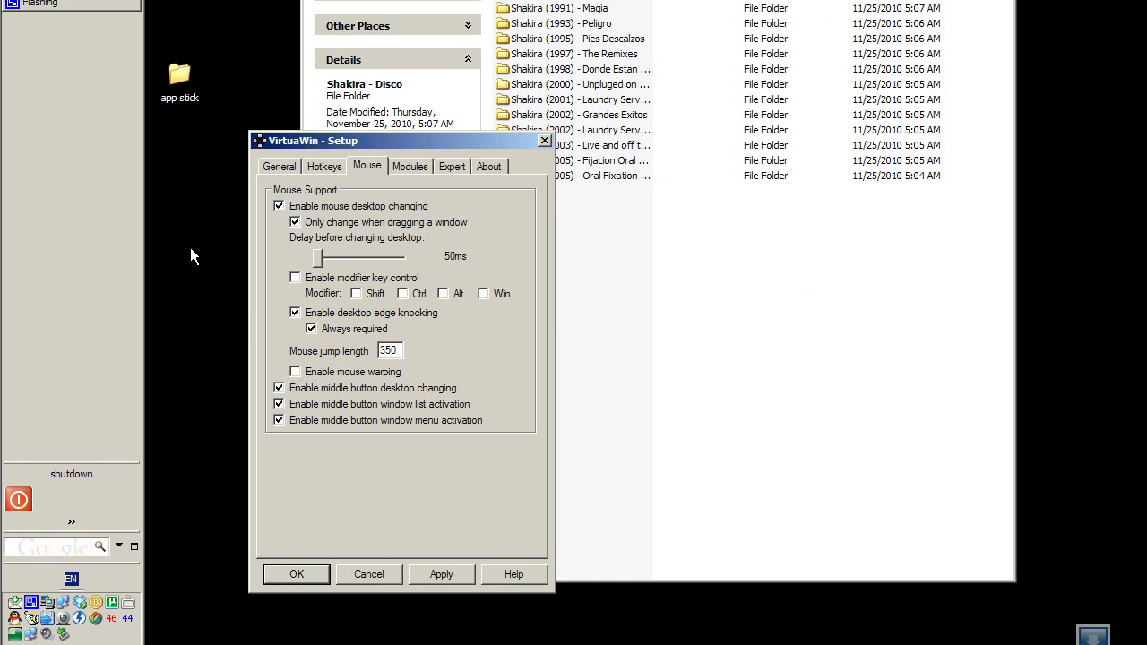
left_click(441, 574)
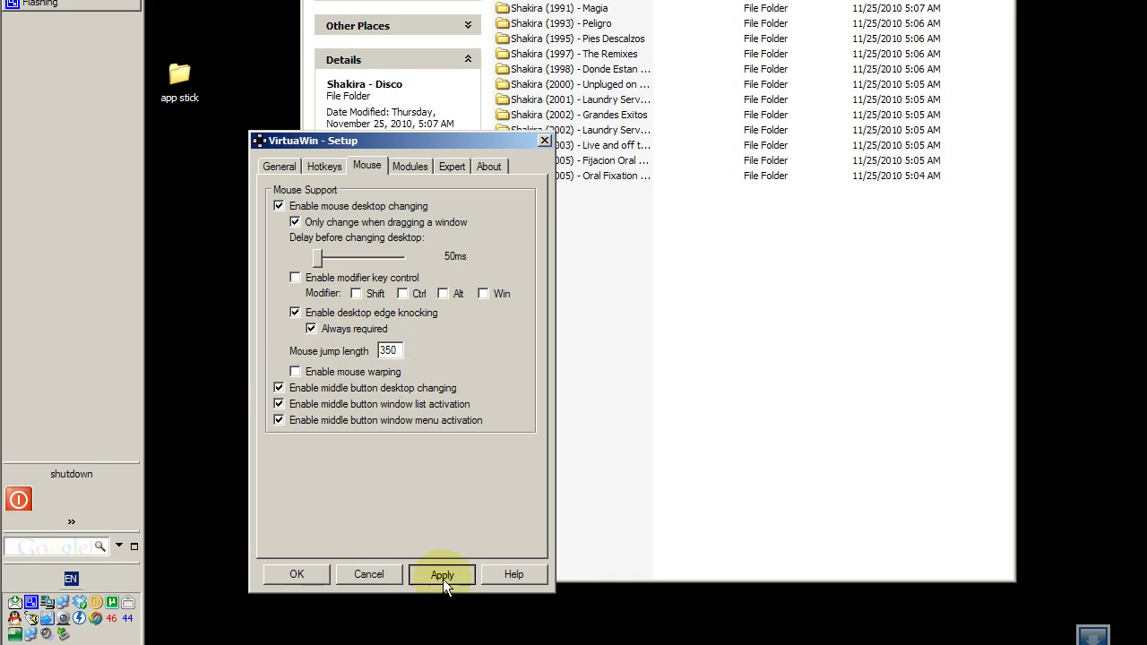
left_click(197, 217)
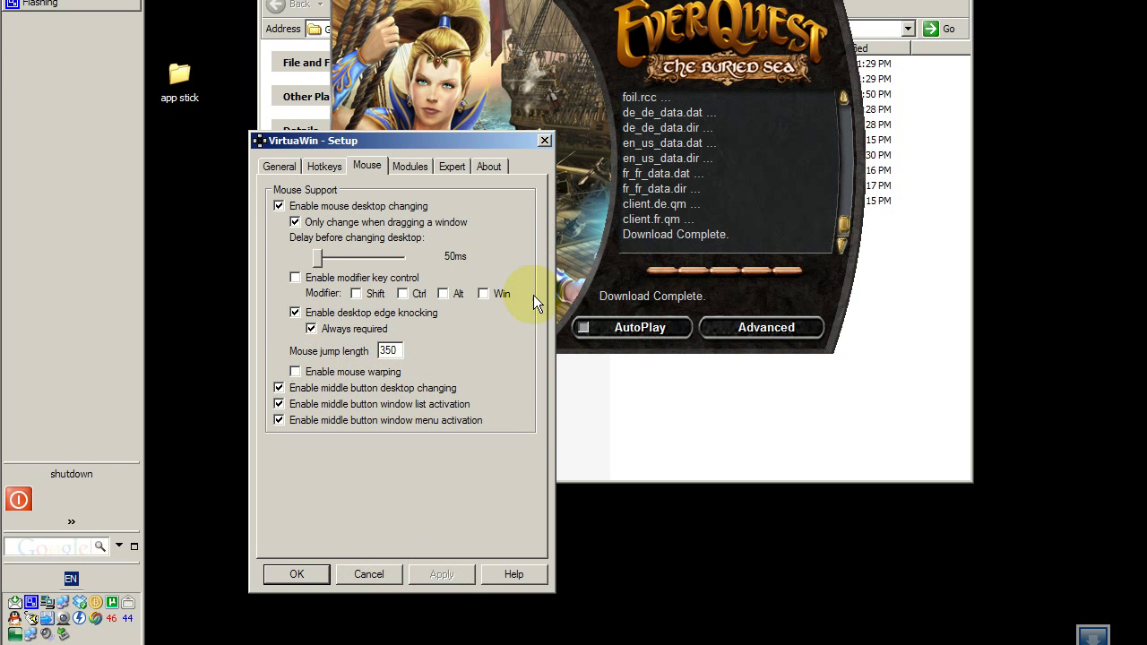
Cycle through the virtual desktops back to desktop 1, and close the setup dialog accepting its settings
key("ctrl+alt+Right")
key("ctrl+alt+Right")
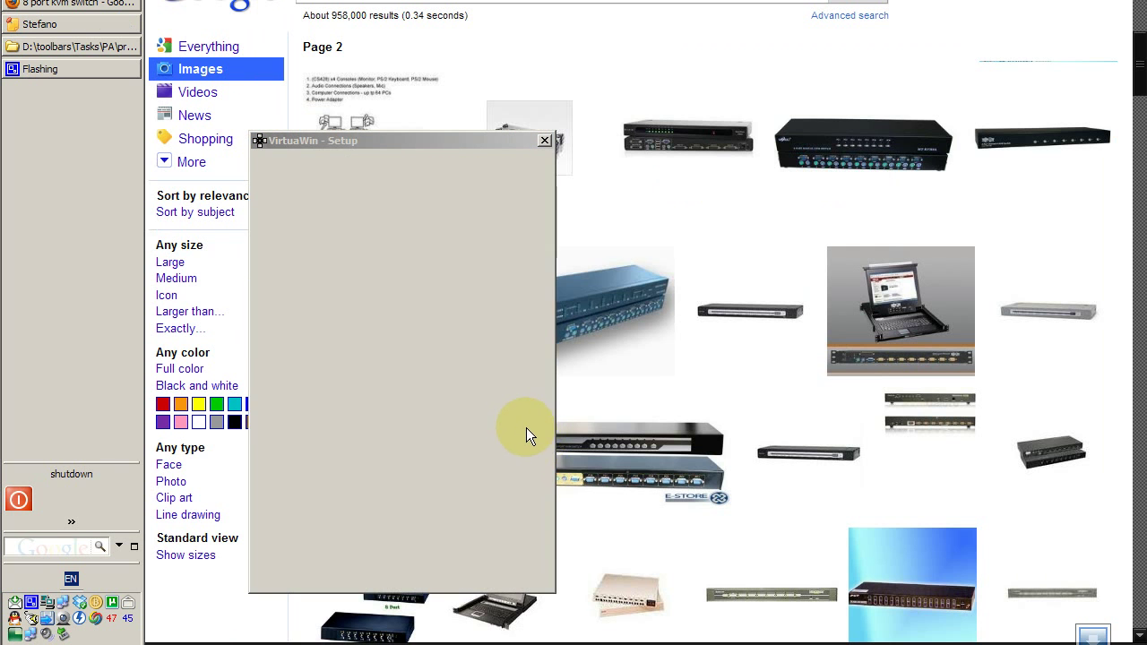
key("ctrl+alt+Right")
key("ctrl+alt+Right")
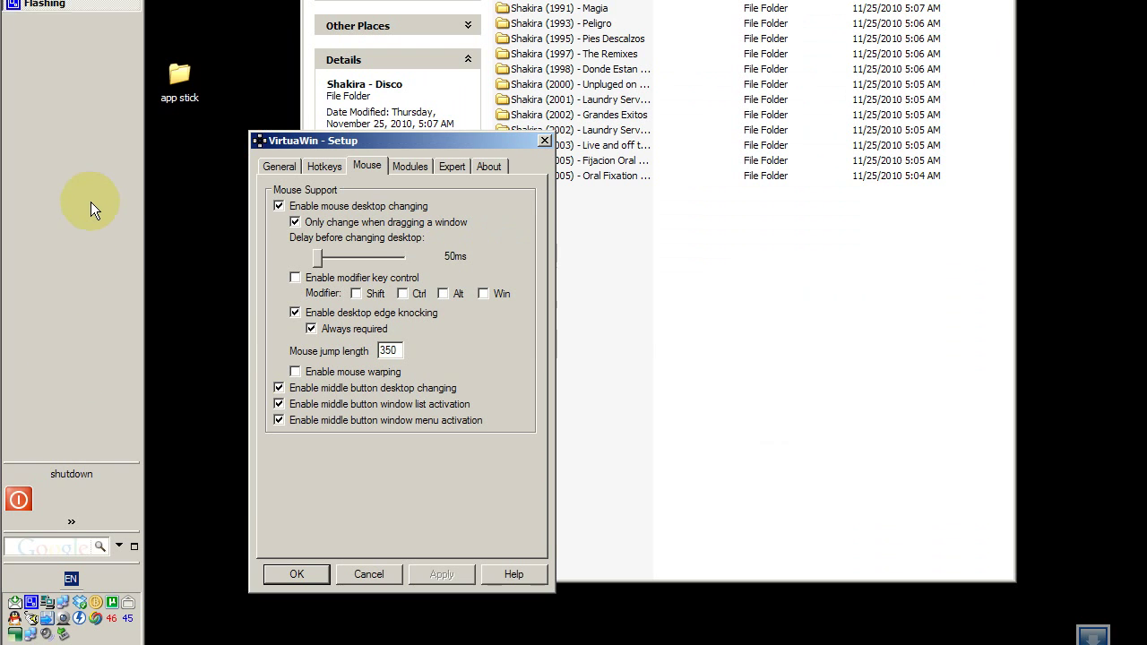
left_click_drag(413, 140, 381, 161)
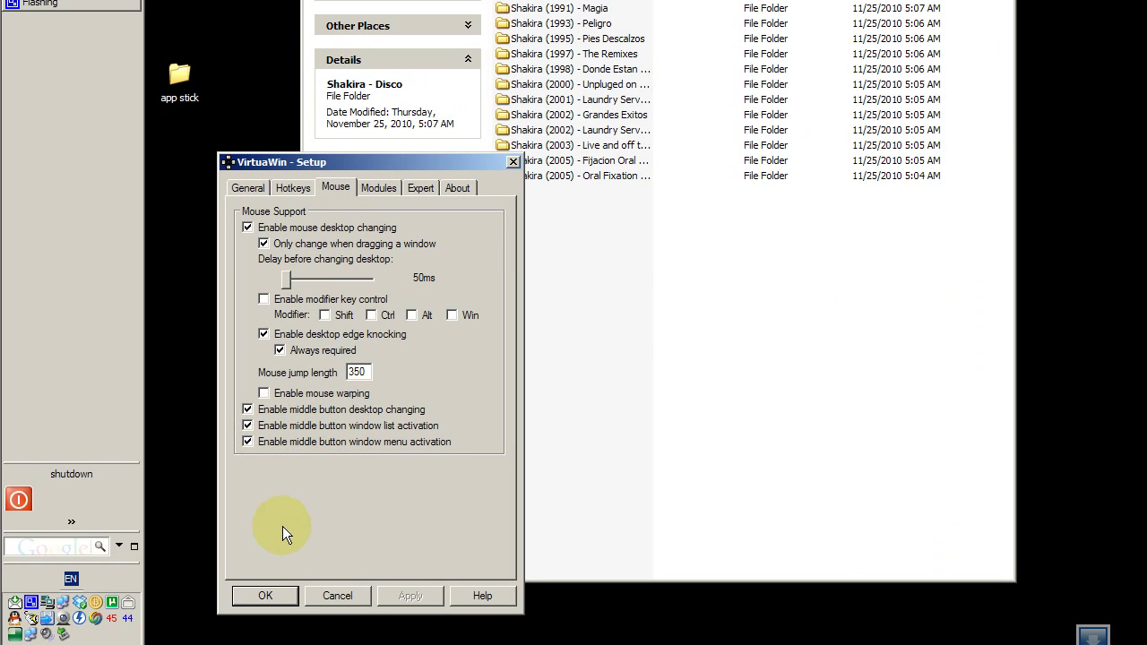
left_click(274, 601)
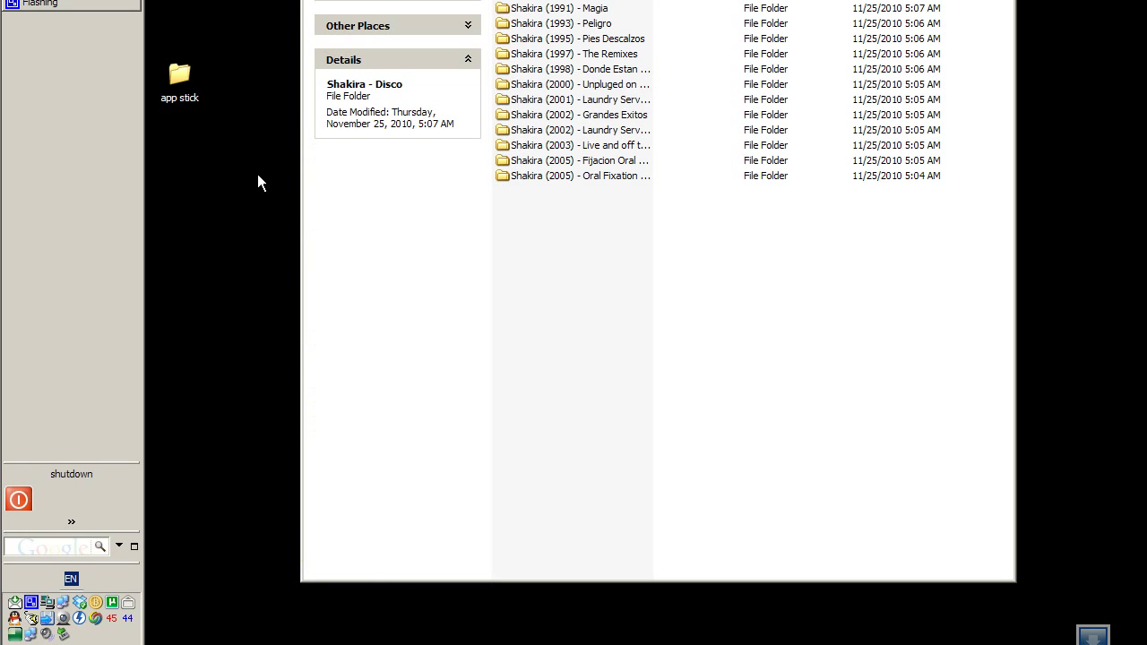
Move the EverQuest Patcher window from desktop 2 to the current desktop using the window list, and view desktop 2
key("ctrl+alt+Right")
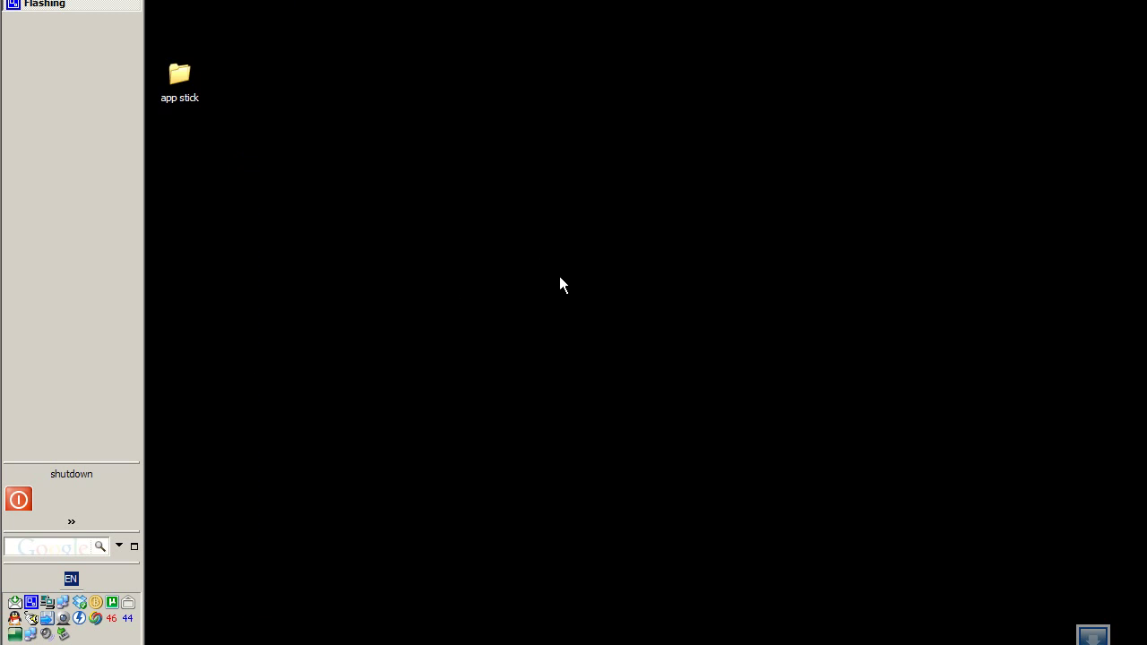
middle_click(561, 194)
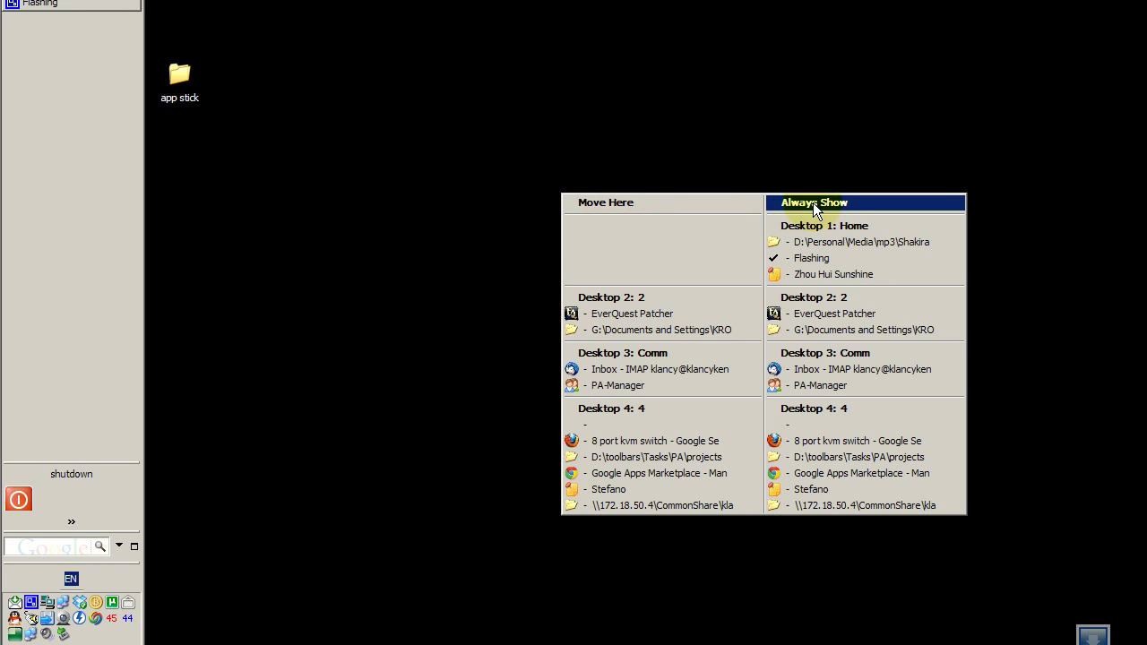
left_click(640, 314)
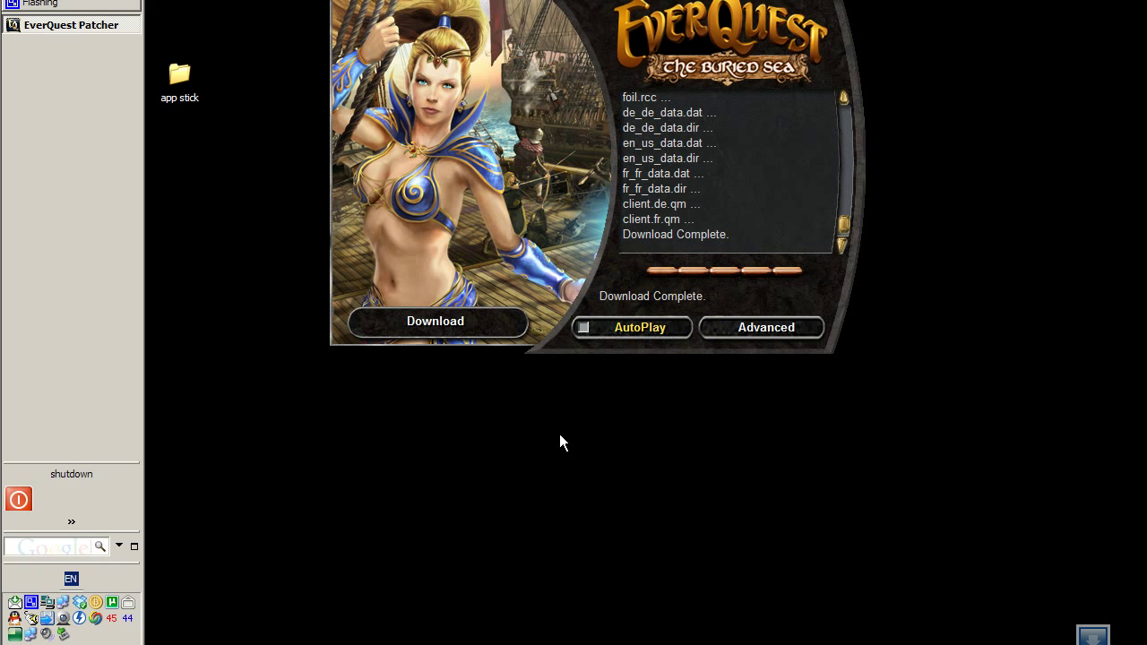
left_click(515, 427)
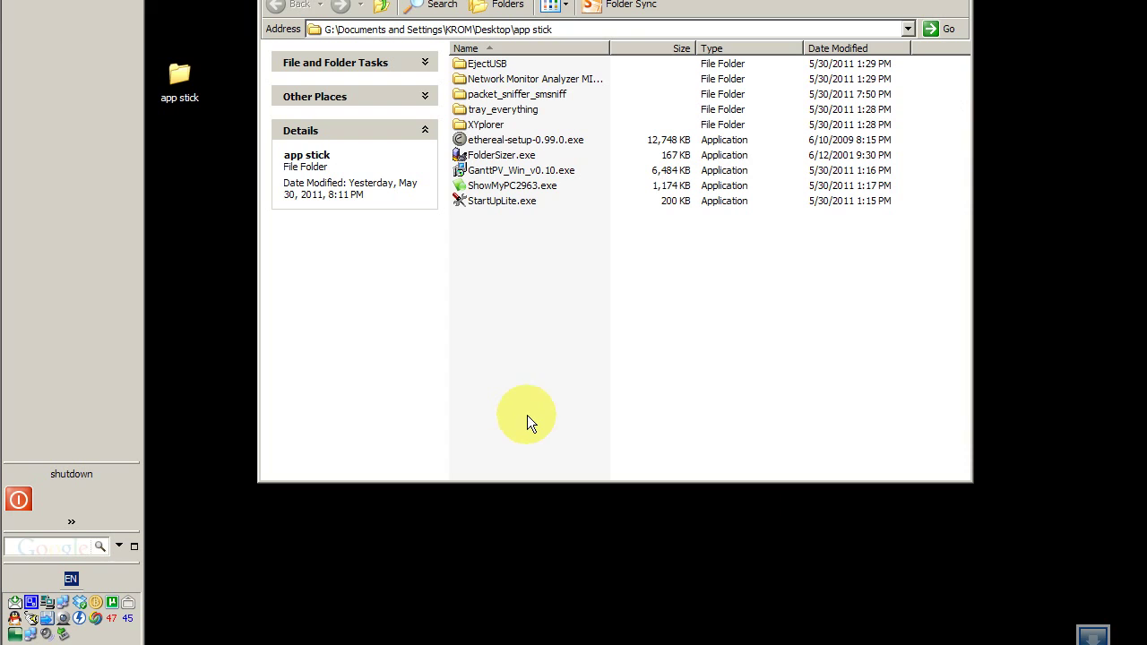
Move the EverQuest Patcher window from desktop 1 to desktop 2 using the VirtuaWin window list
key("super+d")
middle_click(569, 199)
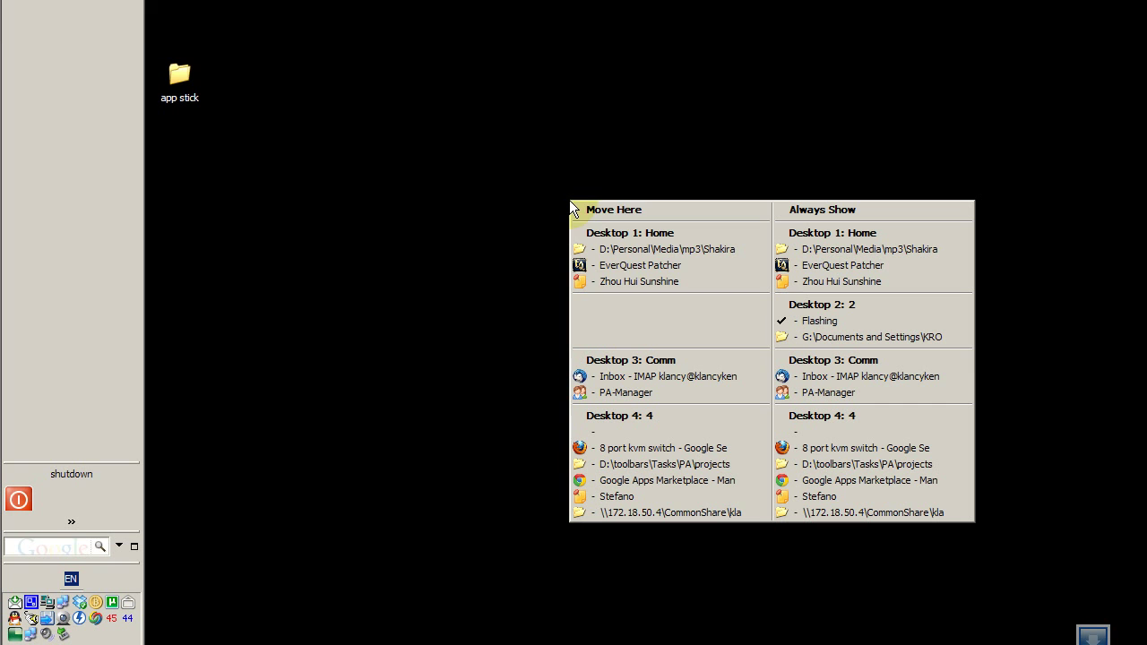
left_click(636, 269)
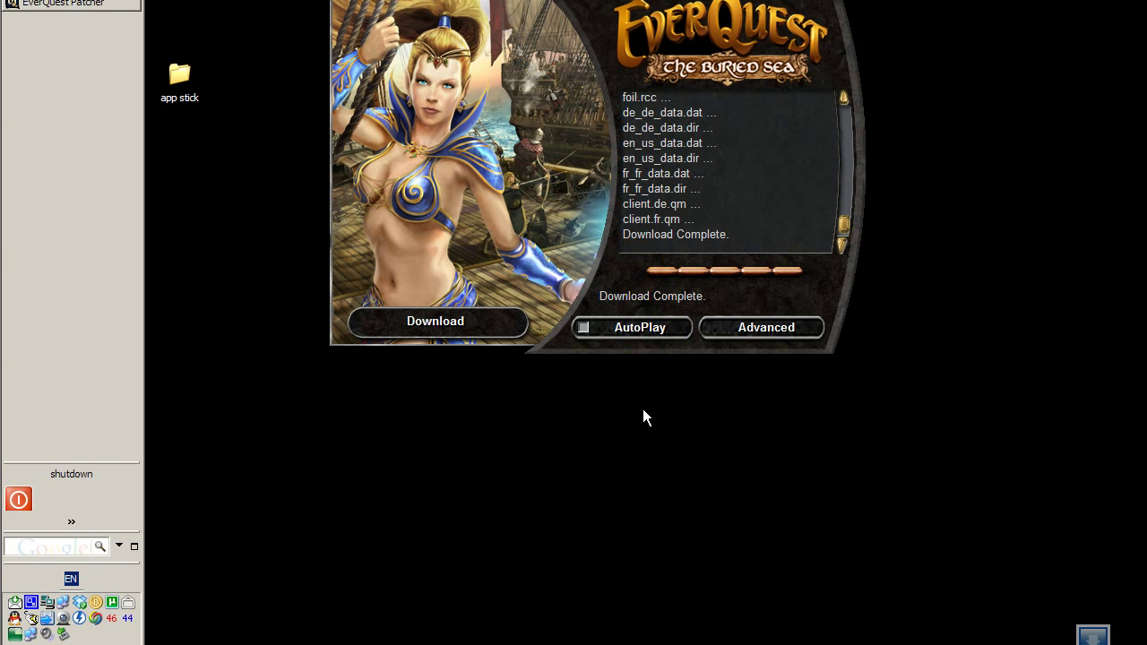
Switch through the virtual desktops to compare their open windows, returning to desktop 1
key("super+d")
middle_click(578, 207)
left_click(488, 192)
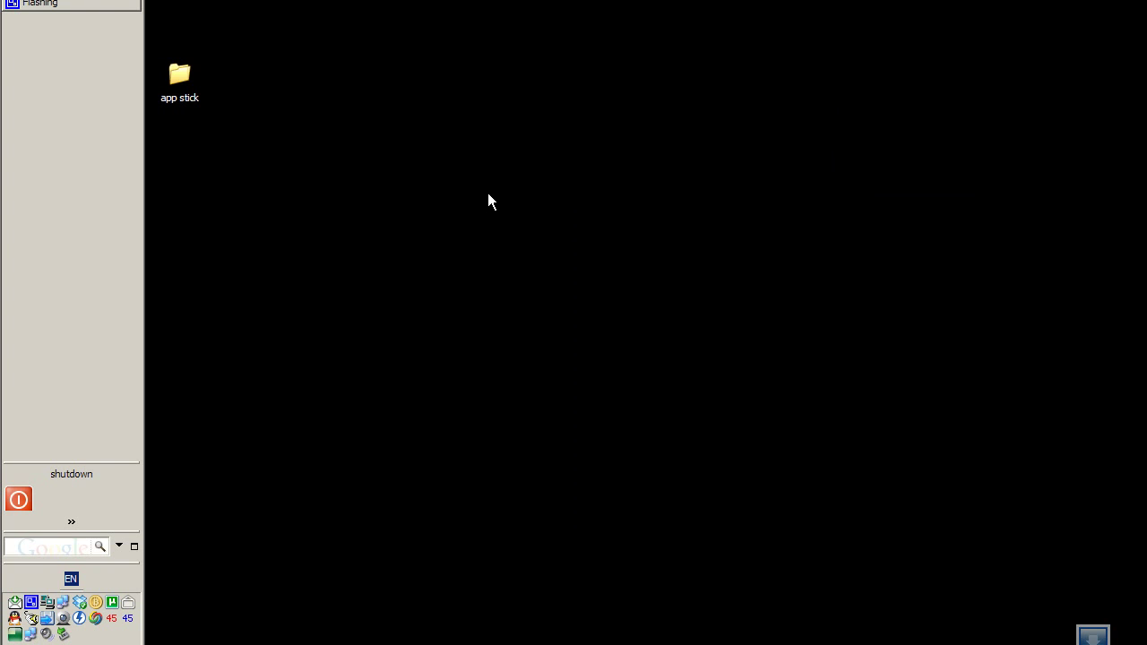
key("super+d")
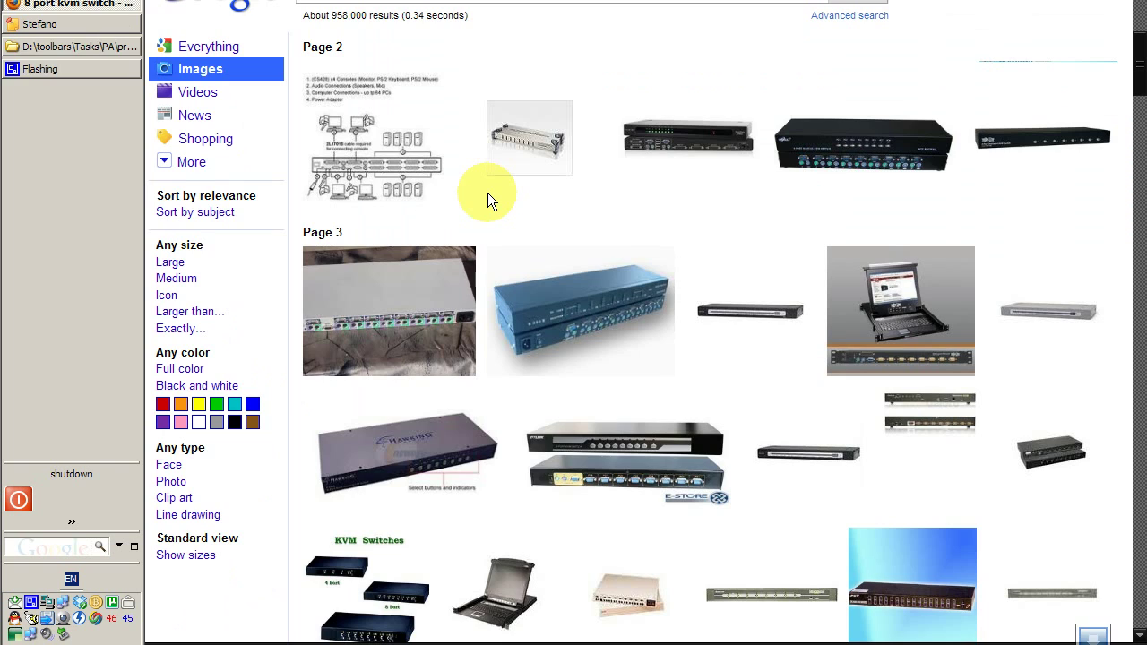
key("super+d")
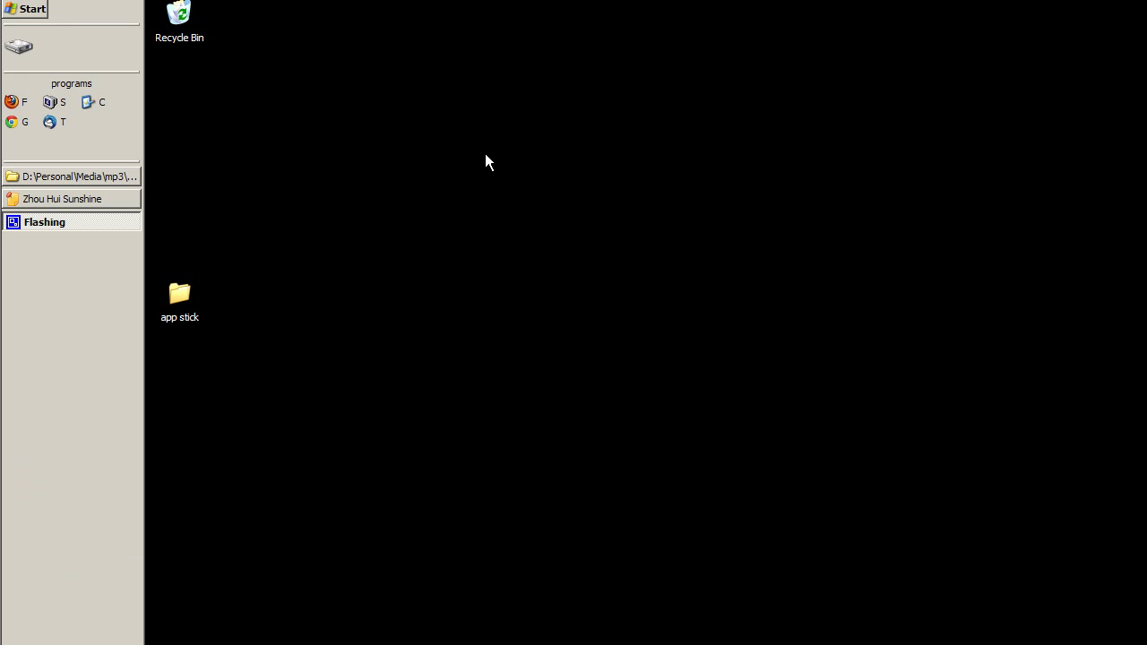
Set the EverQuest Patcher window to Always Show using the window list, and switch to desktop 3
middle_click(449, 186)
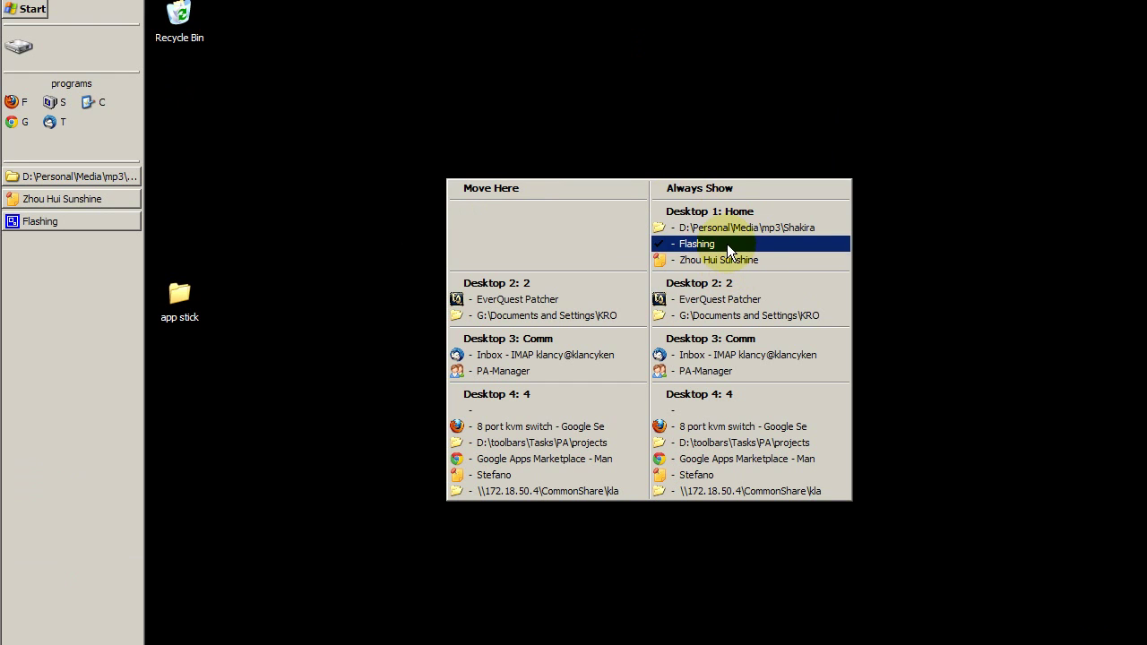
left_click(727, 308)
left_click_drag(691, 208, 695, 176)
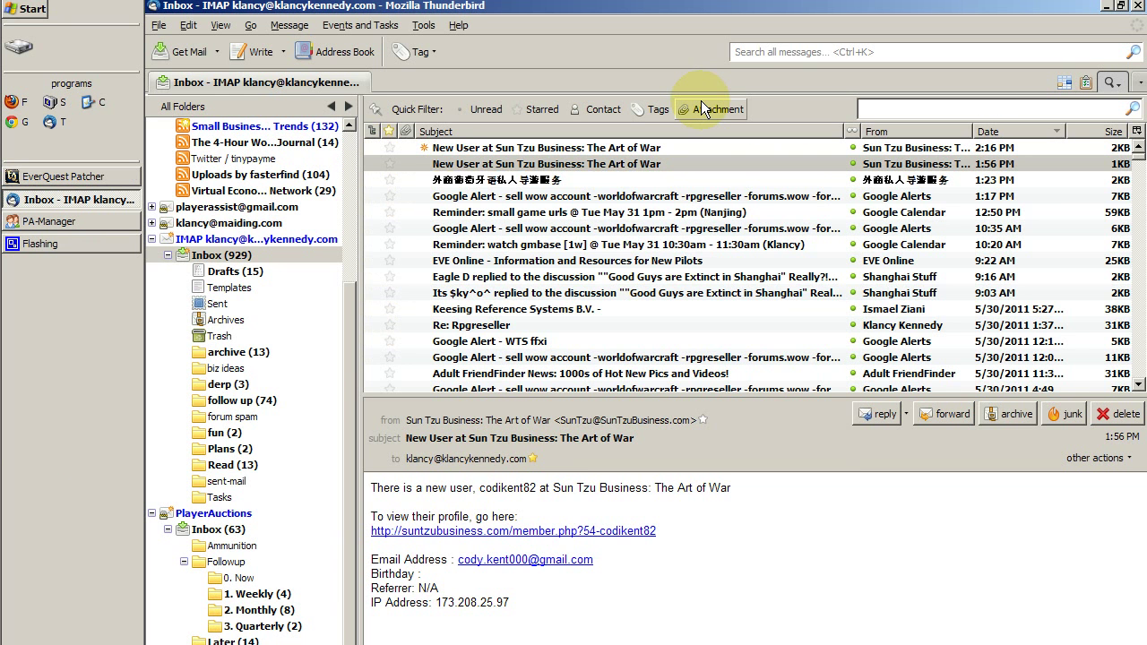
Minimize the Thunderbird, Firefox and EverQuest Patcher windows while switching from desktop 3 through desktop 4 to desktop 1
left_click(1111, 9)
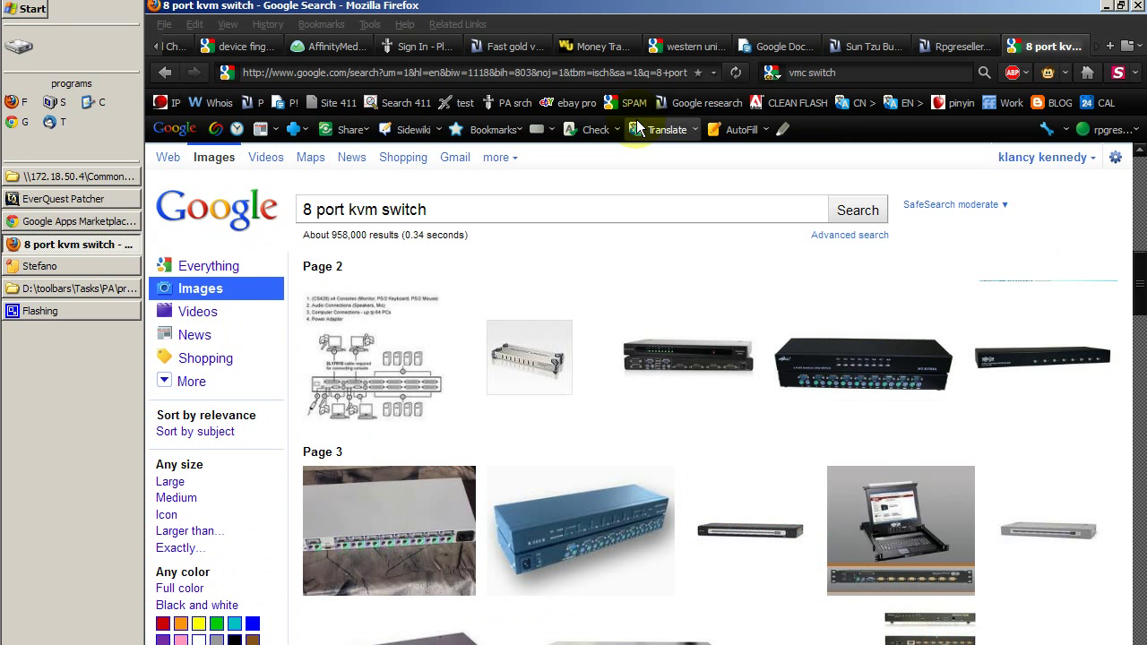
left_click(1106, 5)
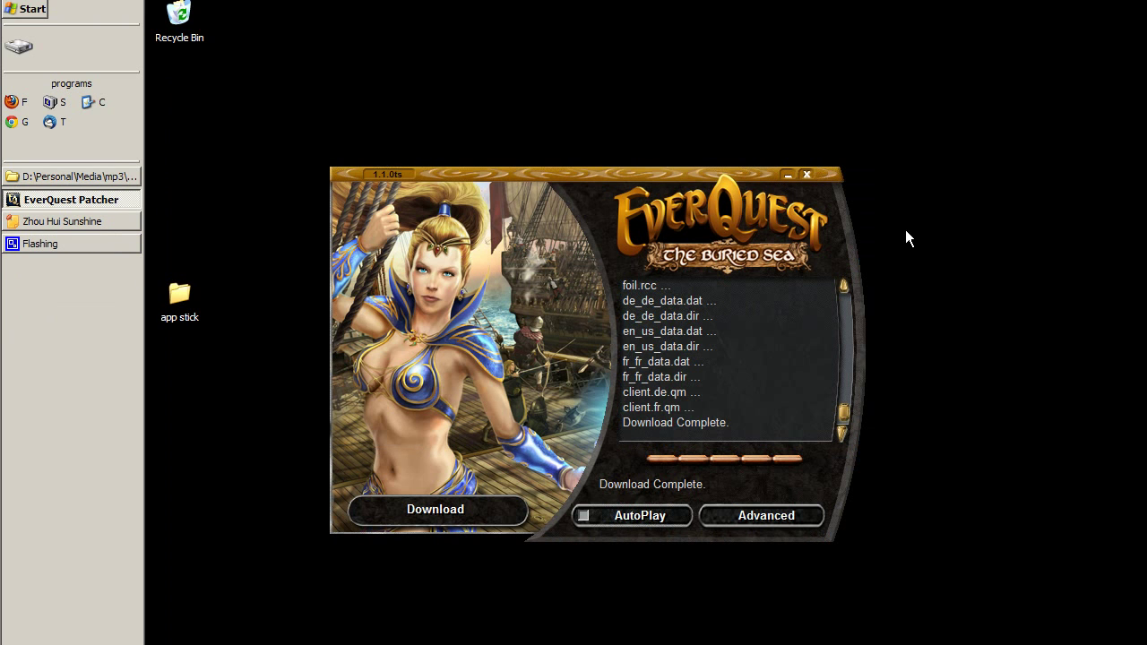
left_click(788, 172)
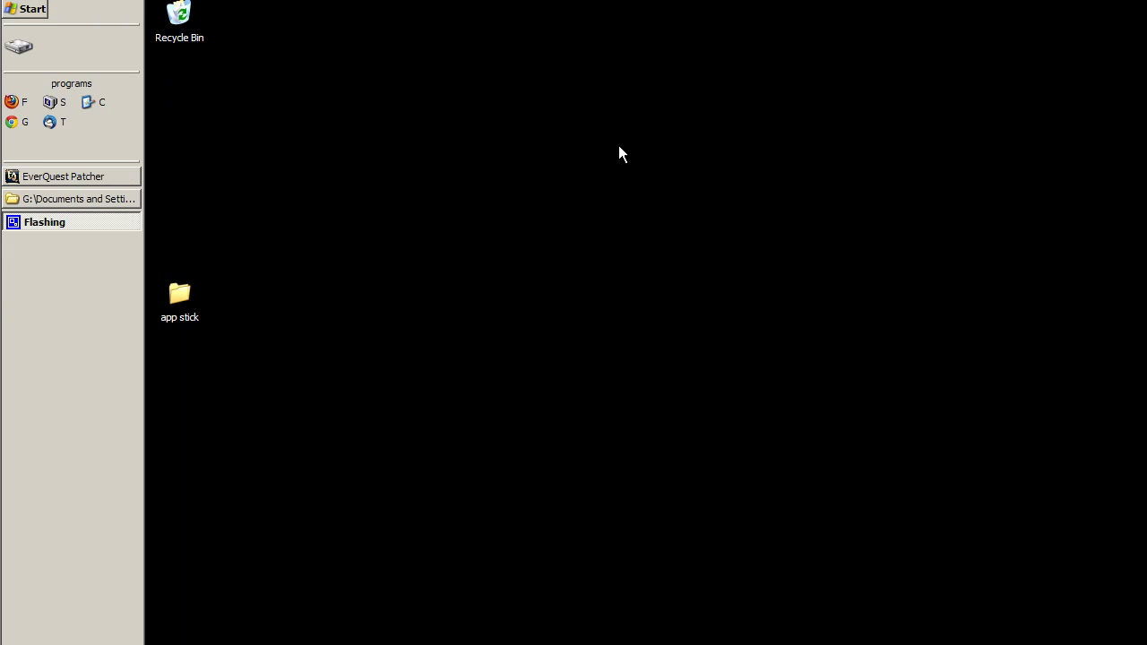
Check the always-shown EverQuest Patcher window by bringing it up from desktops 2 and 4
left_click(103, 179)
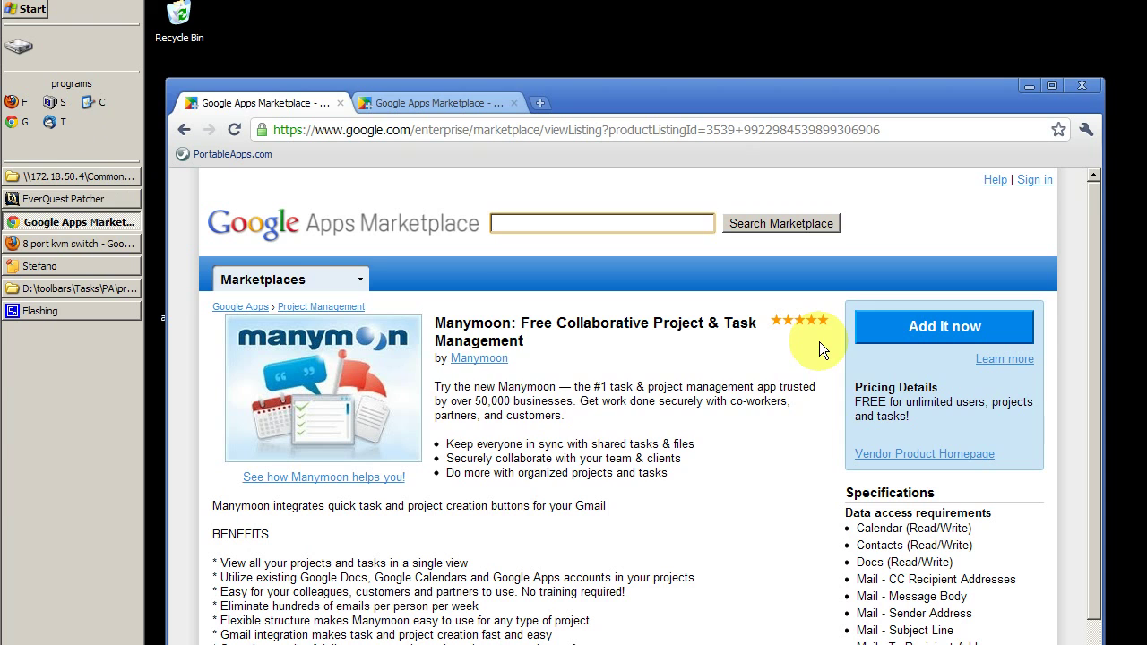
left_click(102, 195)
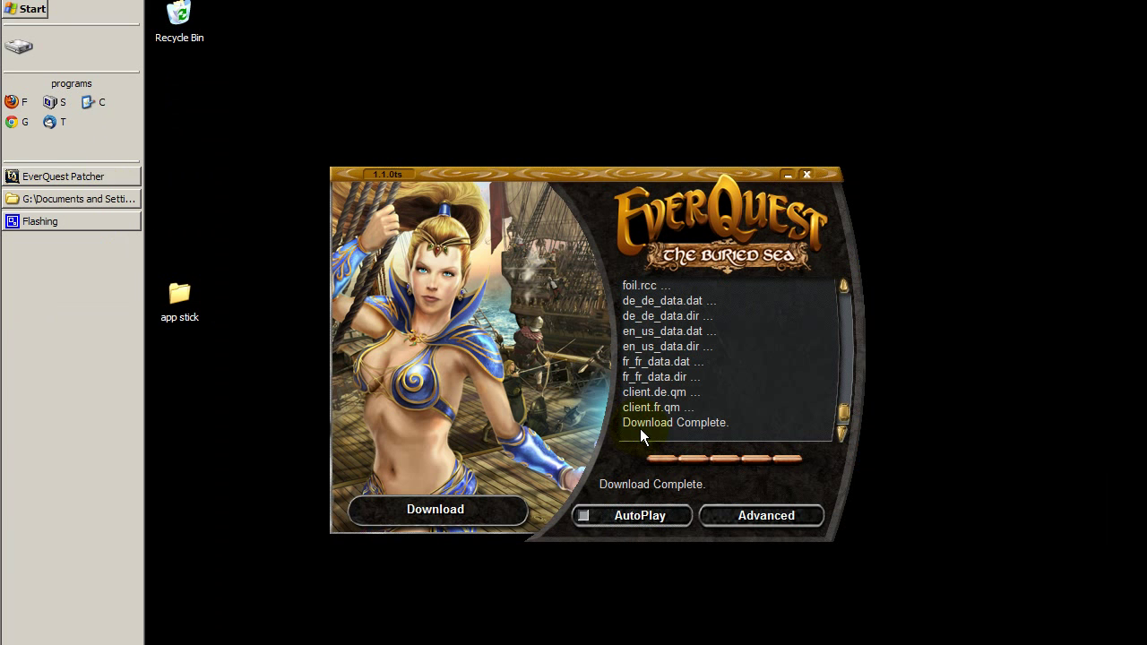
left_click(450, 512)
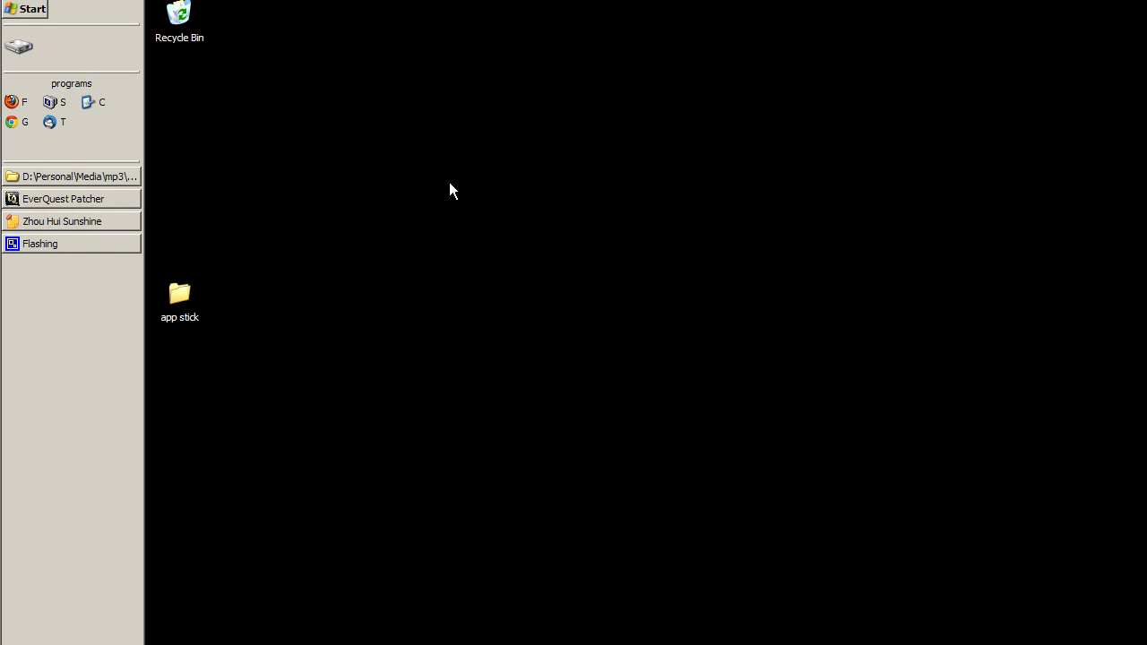
Open the VirtuaWin setup dialog and reposition it so that all of its settings are in view
left_click(39, 249)
left_click(447, 316)
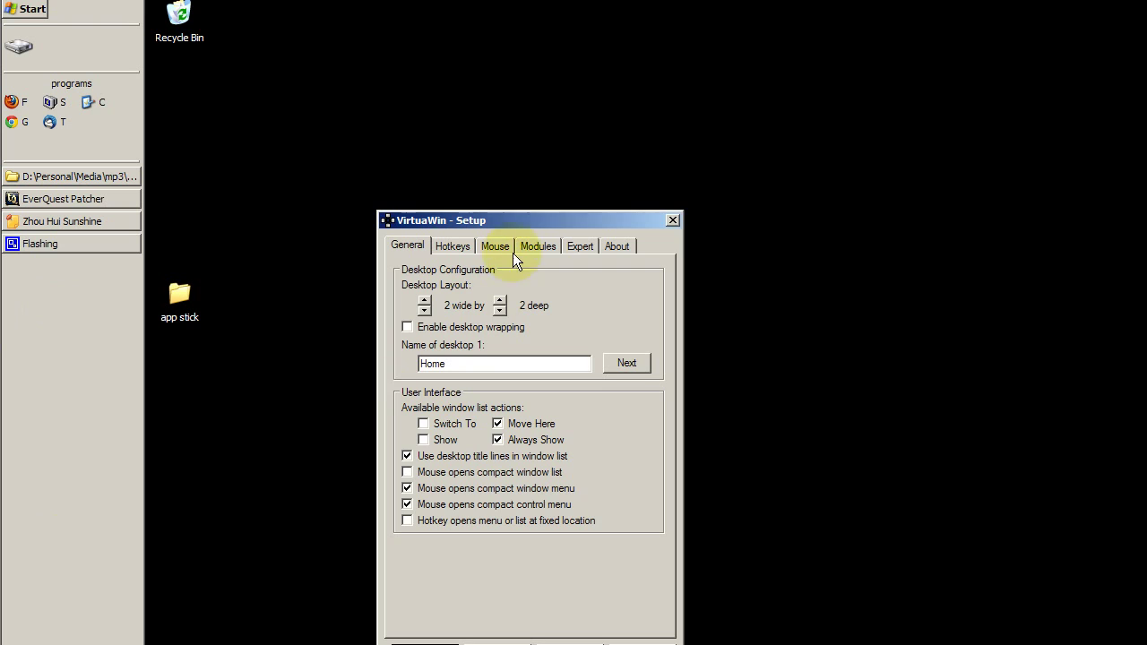
left_click_drag(540, 216, 540, 144)
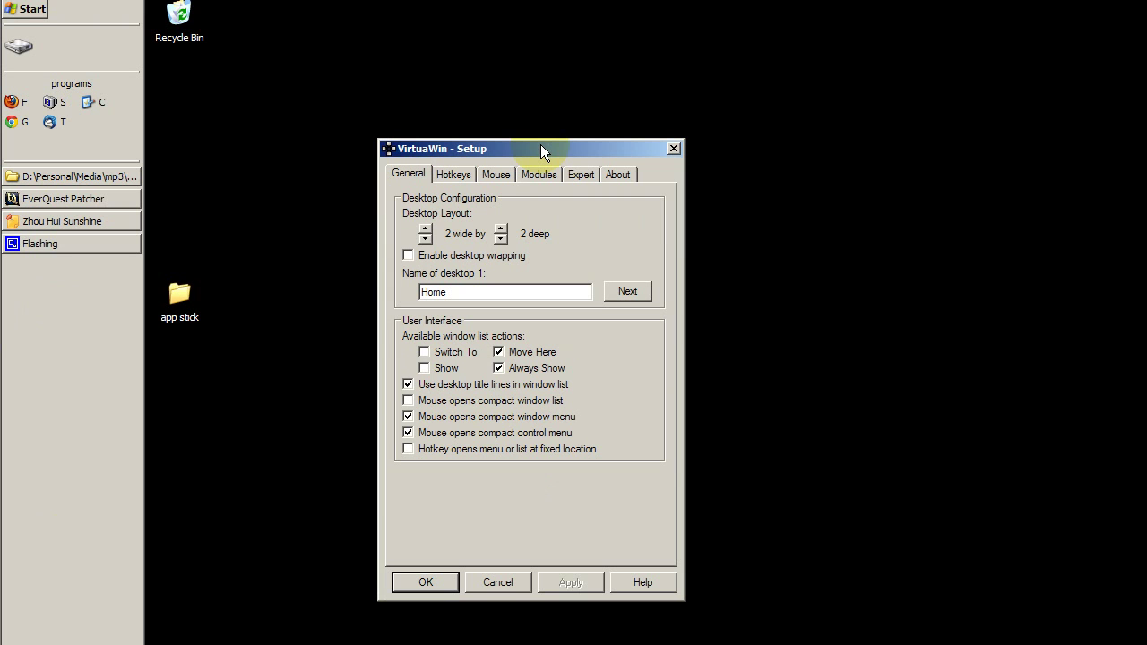